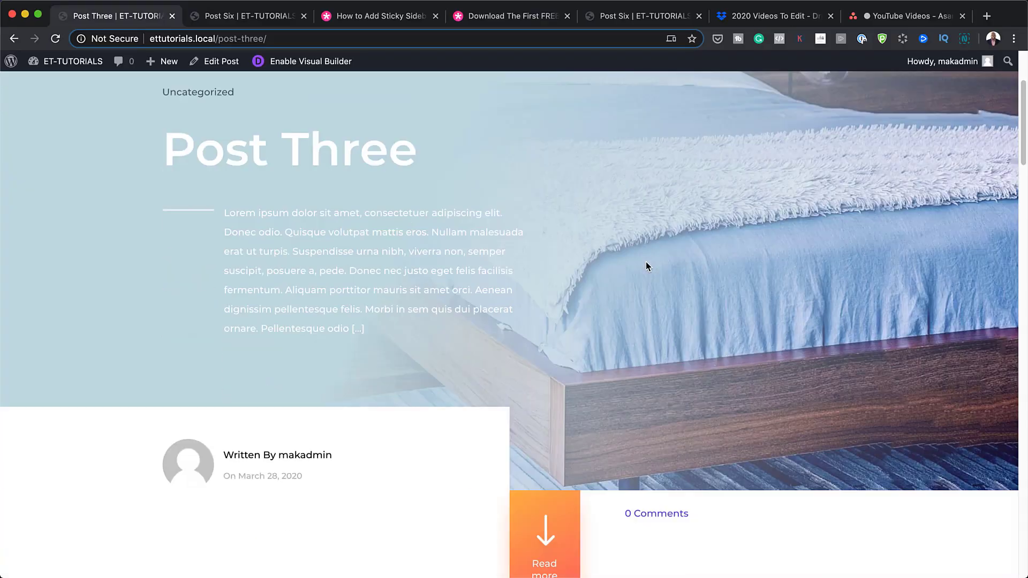
- Scroll down Post Three to inspect its sticky left and right call-to-action sidebars
scroll(645, 266, down, 2)
scroll(646, 266, down, 8)
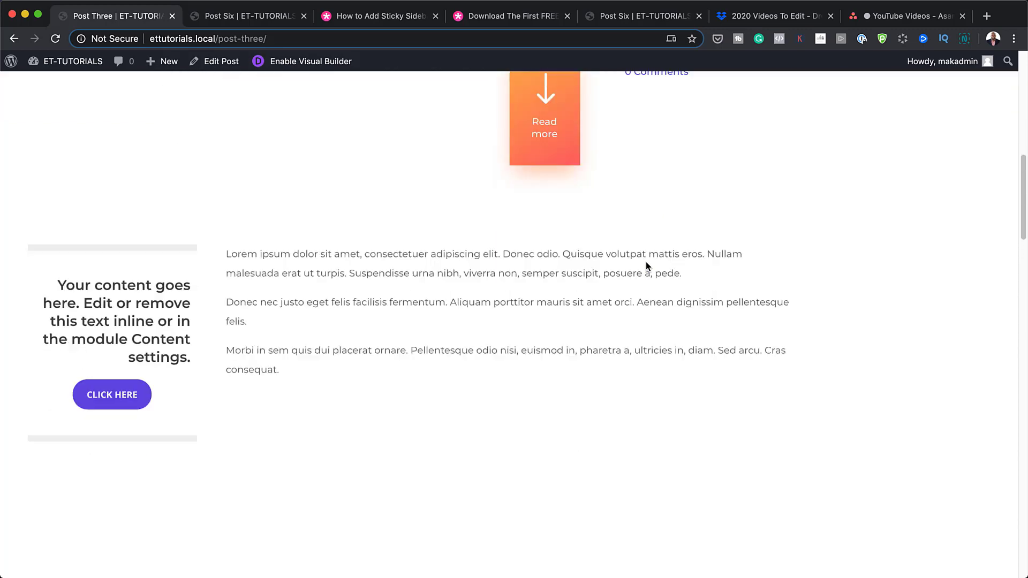
scroll(669, 313, down, 8)
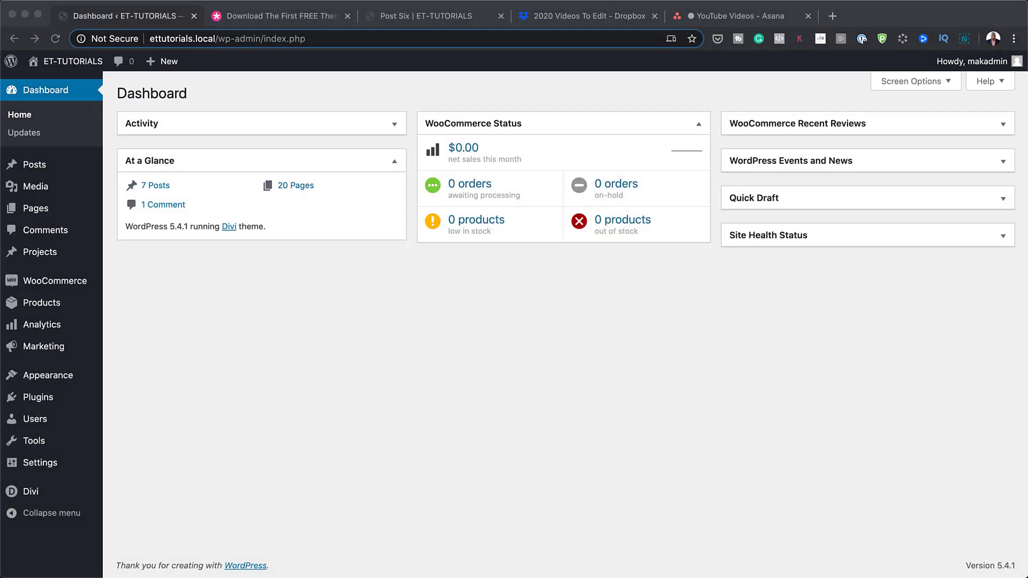
- Switch to the Elegant Themes blog post and read through the article
click(279, 18)
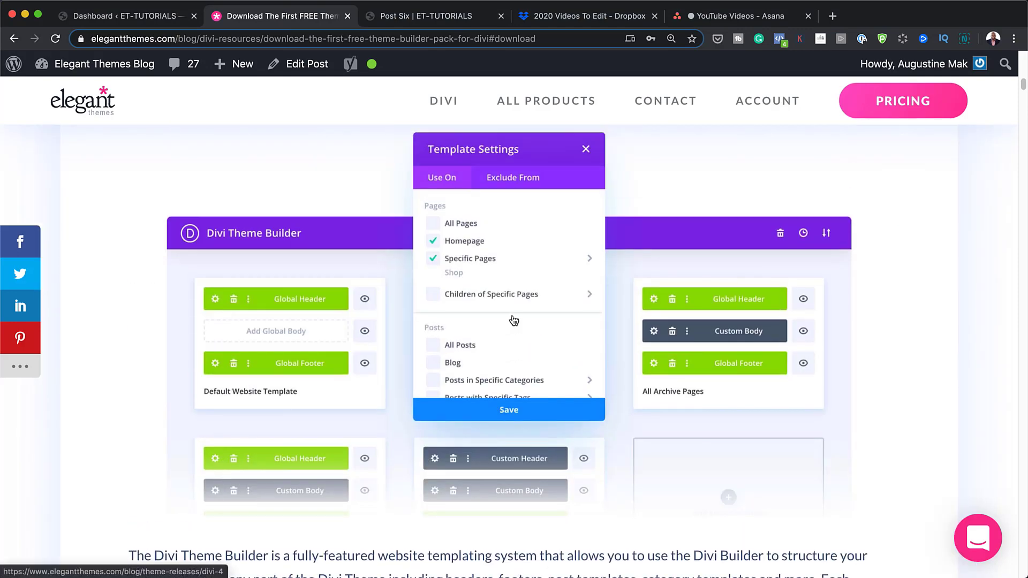
scroll(514, 320, up, 20)
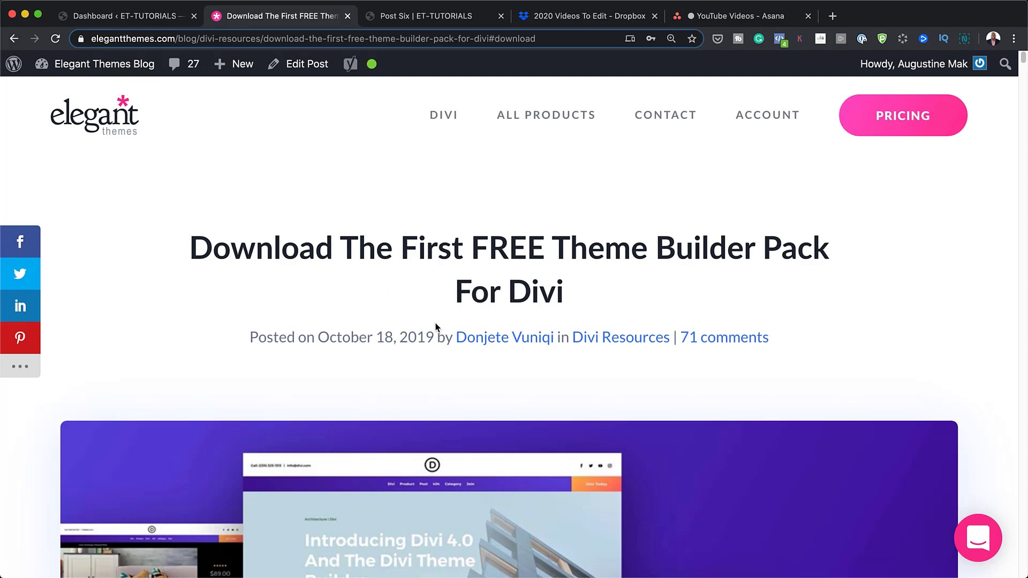
scroll(436, 326, down, 10)
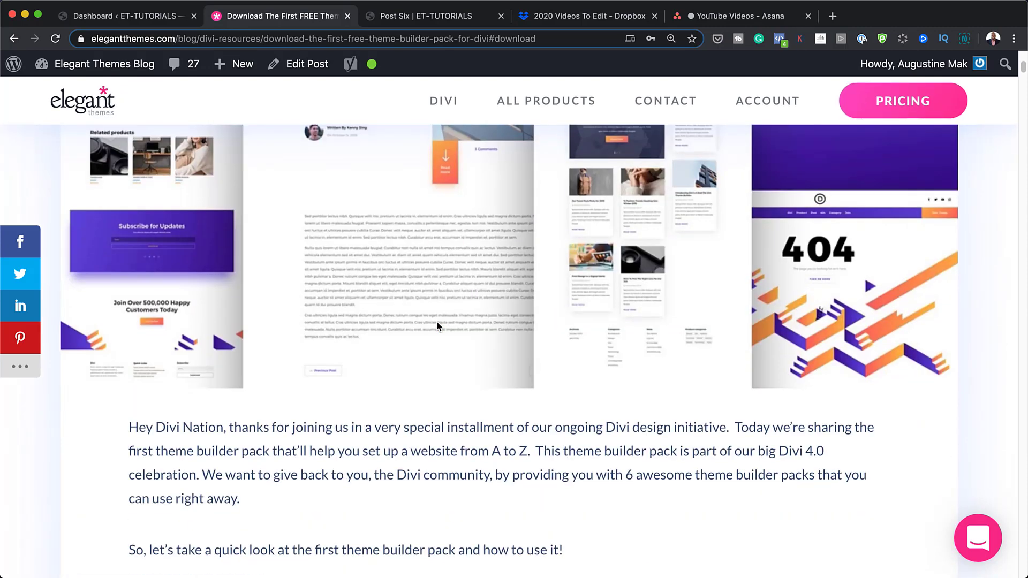
scroll(436, 325, up, 10)
scroll(437, 323, down, 4)
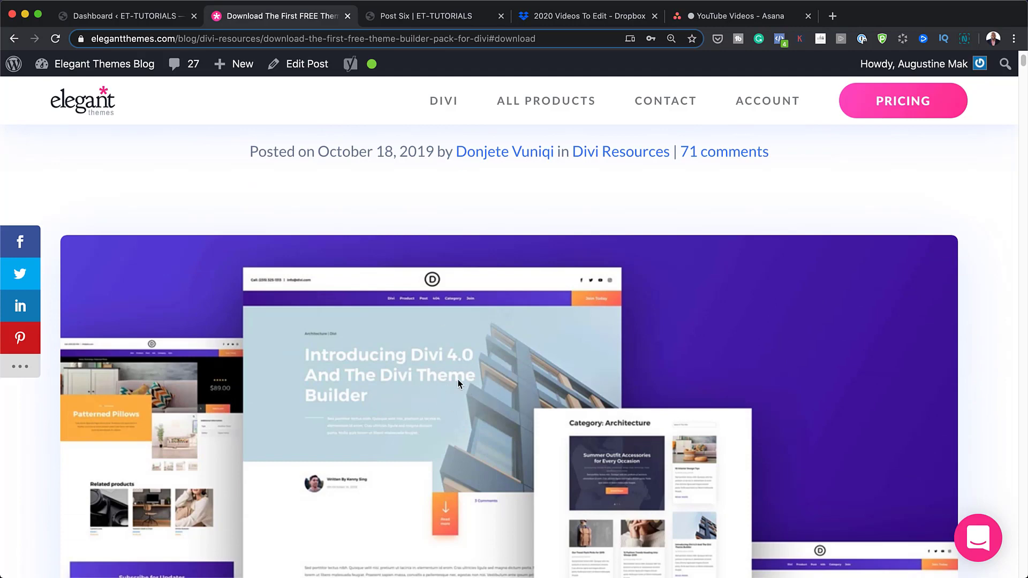
scroll(457, 391, down, 15)
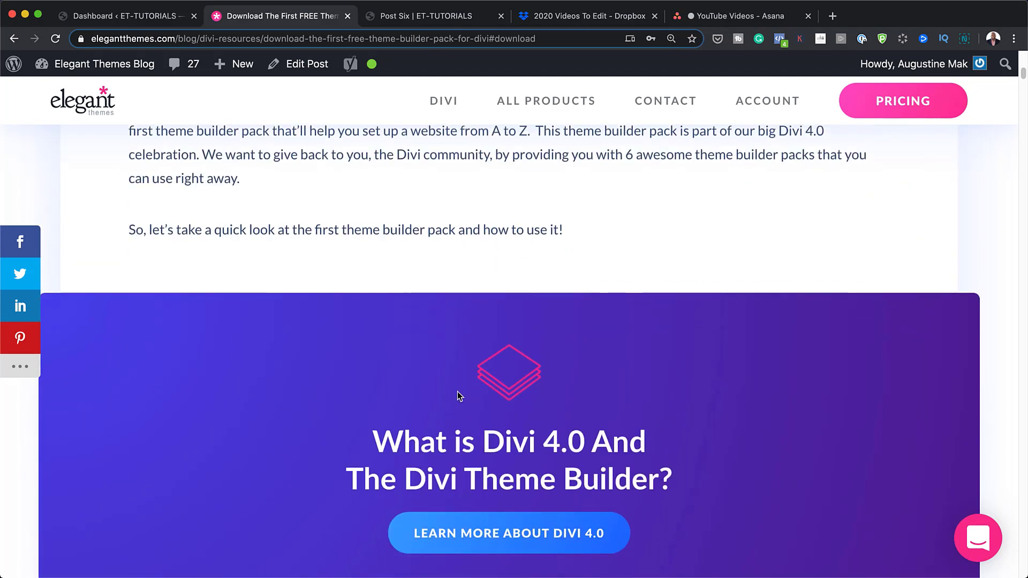
scroll(457, 395, down, 3)
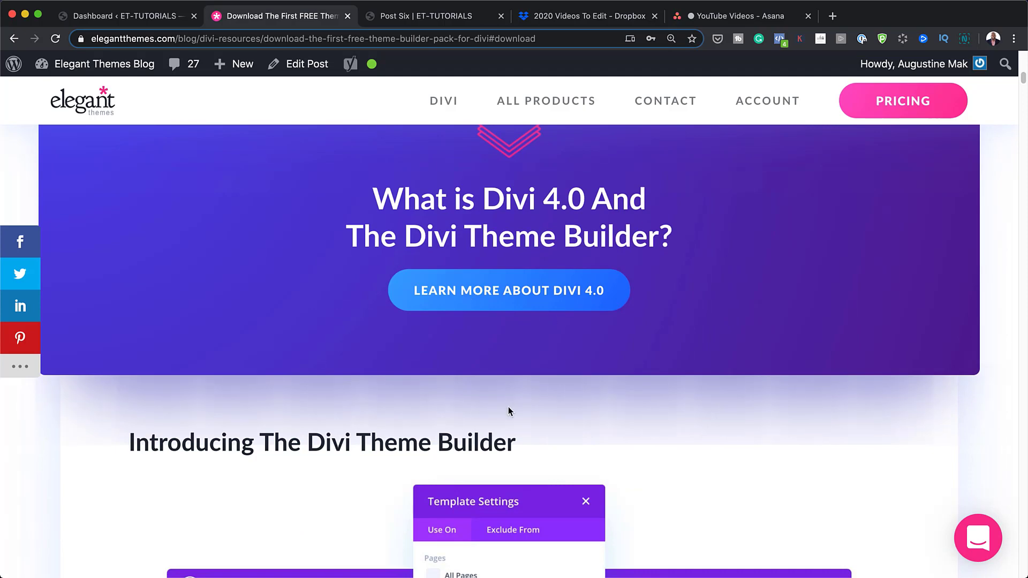
scroll(509, 412, down, 3)
scroll(509, 411, down, 15)
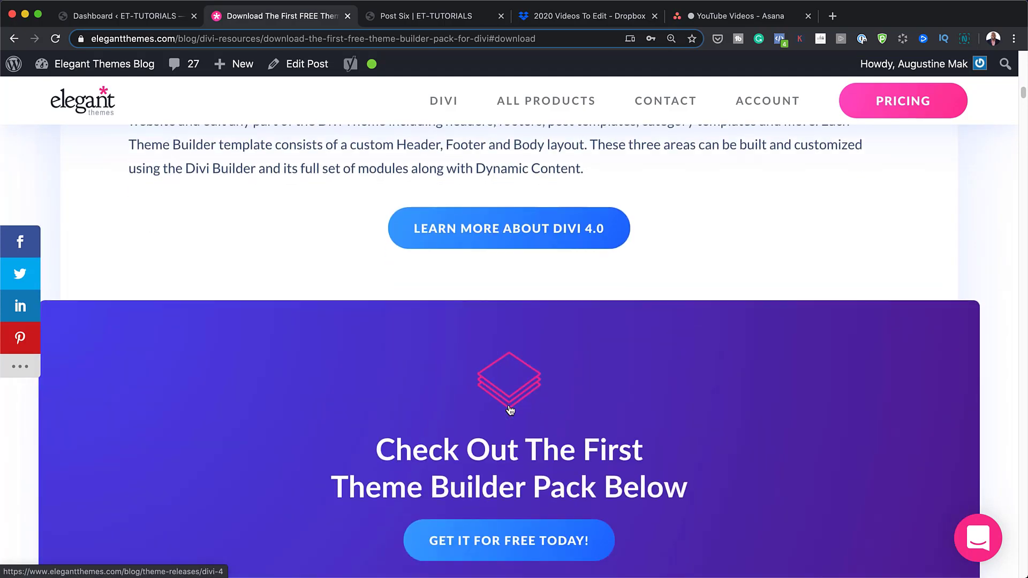
scroll(473, 364, down, 5)
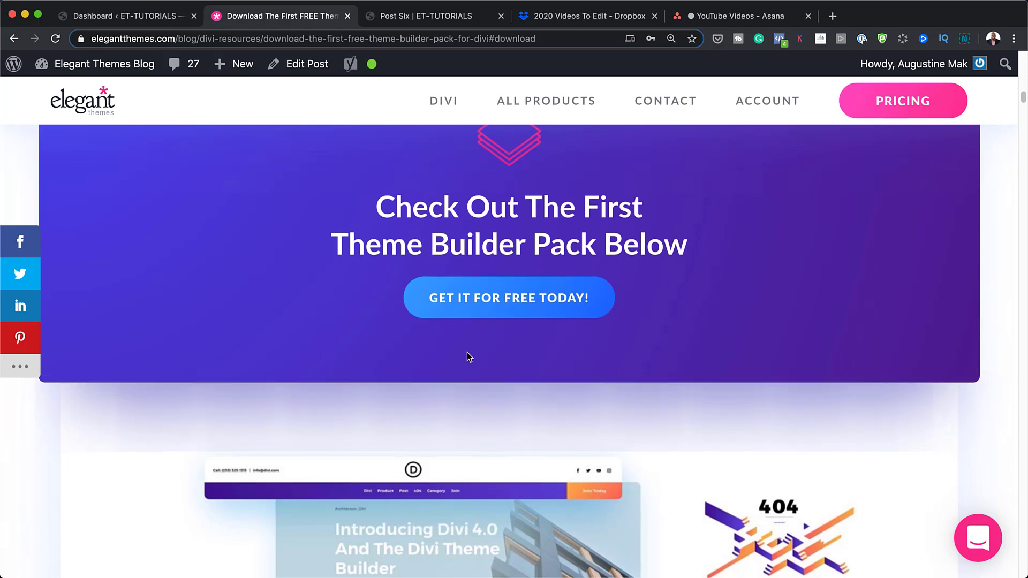
scroll(467, 352, down, 3)
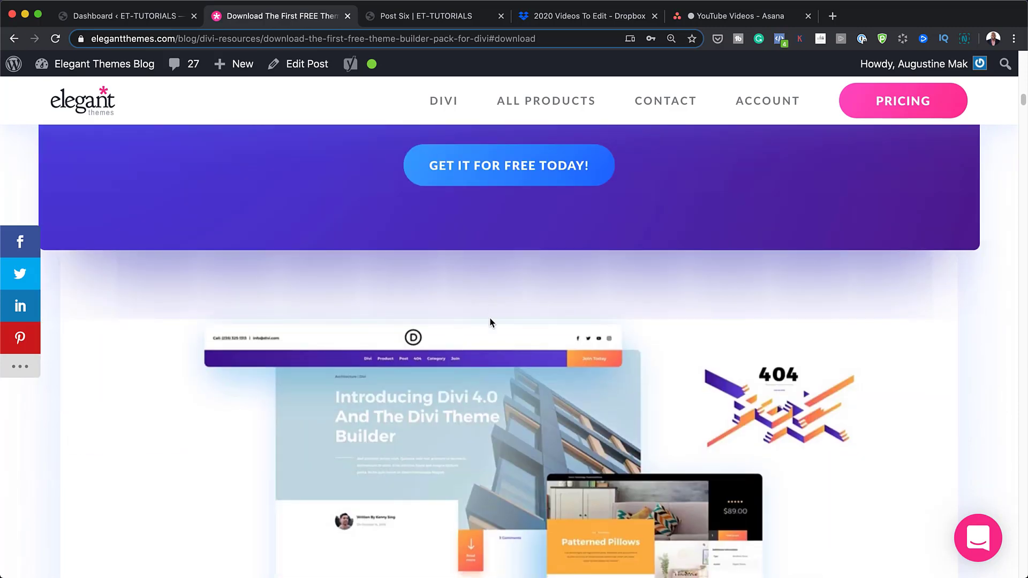
scroll(615, 322, up, 2)
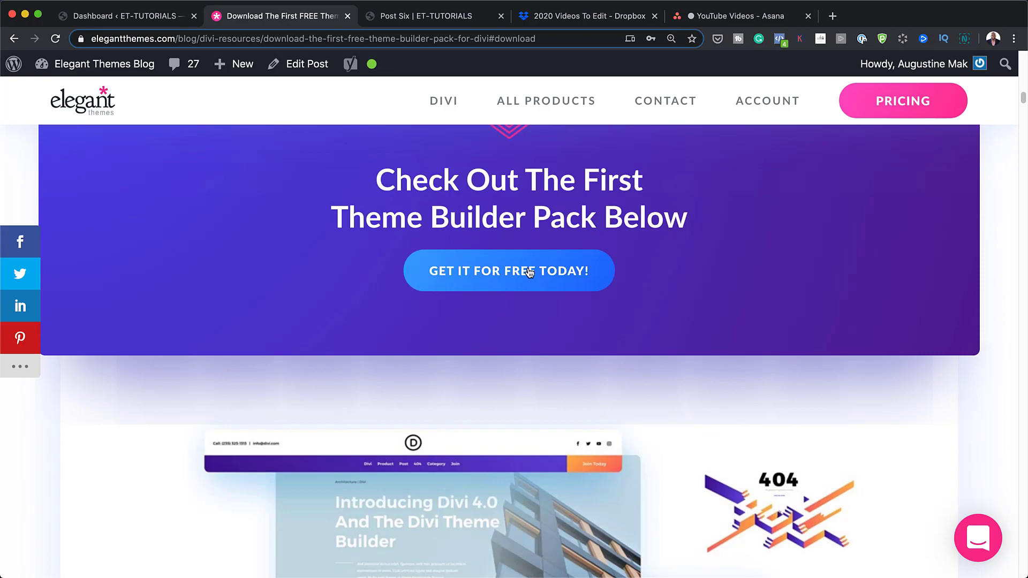
- Jump to the free Divi Theme Builder Pack download section via 'Get It For Free Today!'
click(495, 278)
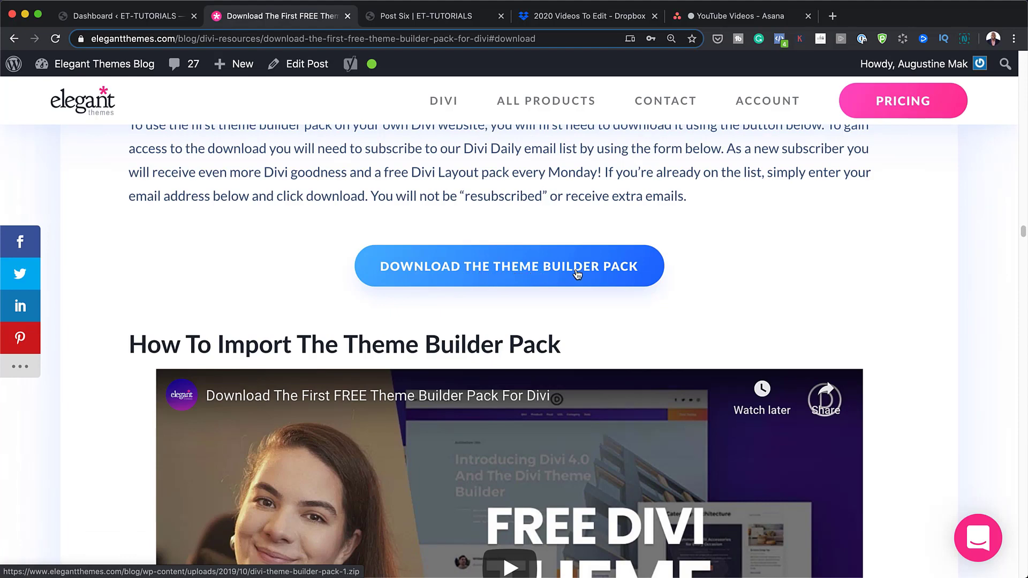
scroll(516, 342, down, 4)
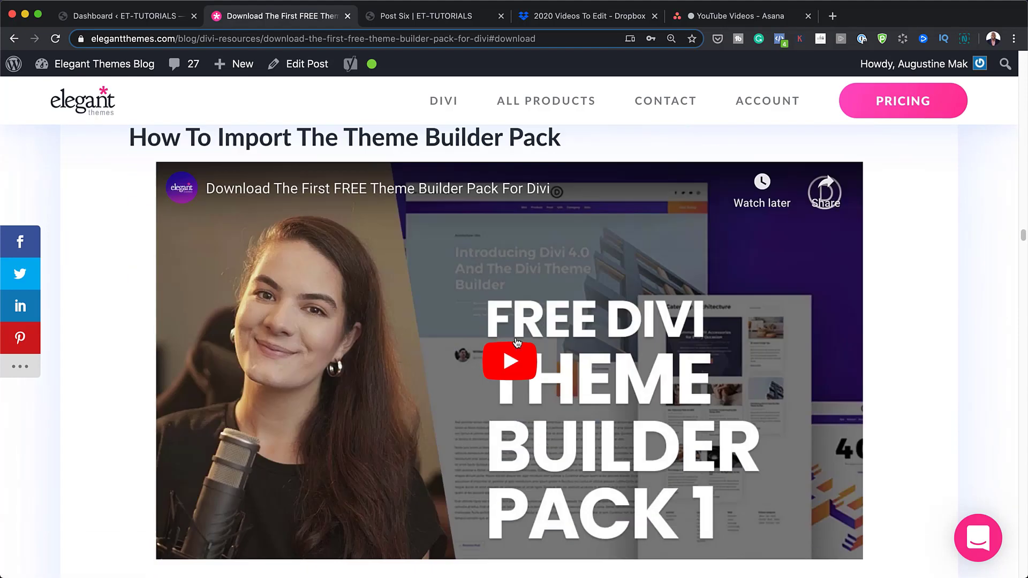
scroll(879, 439, up, 3)
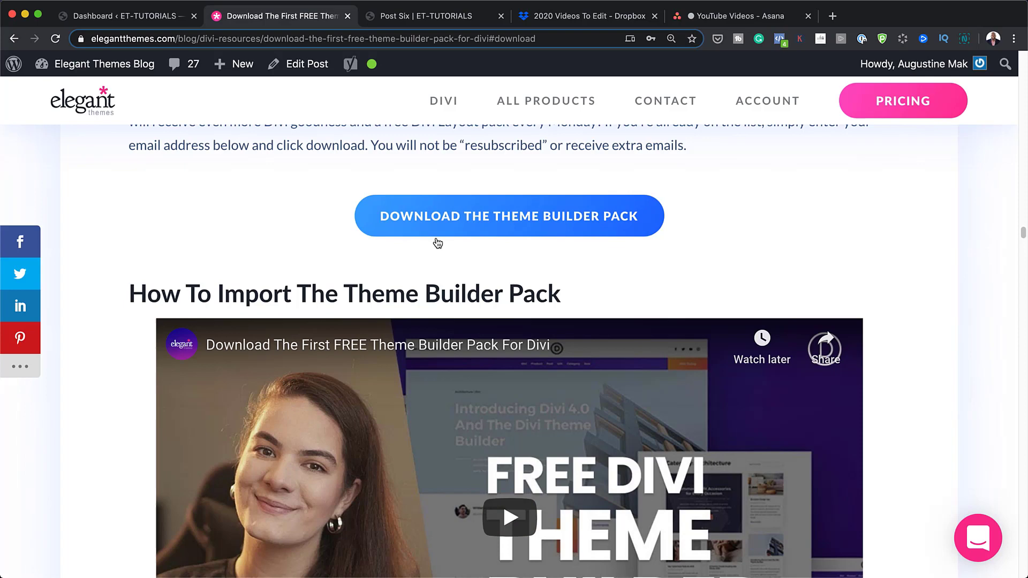
- Go from the WordPress dashboard to Divi > Theme Builder
click(149, 18)
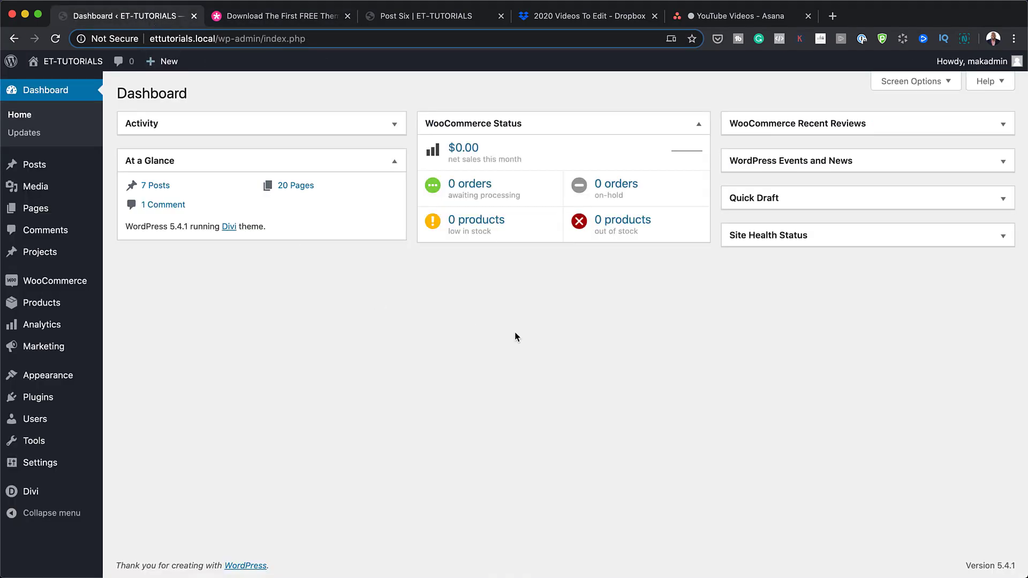
mouse_move(51, 491)
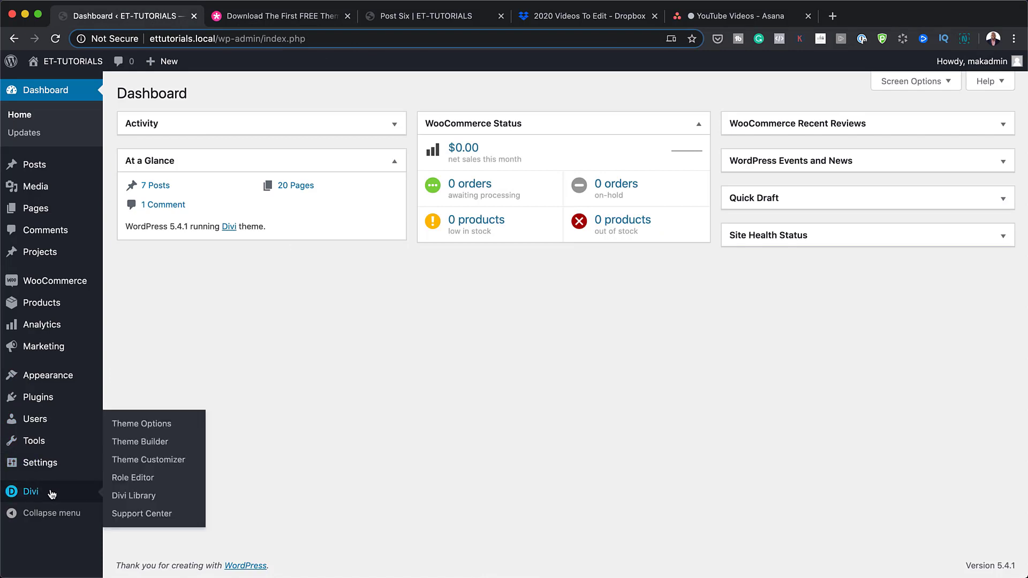
click(158, 448)
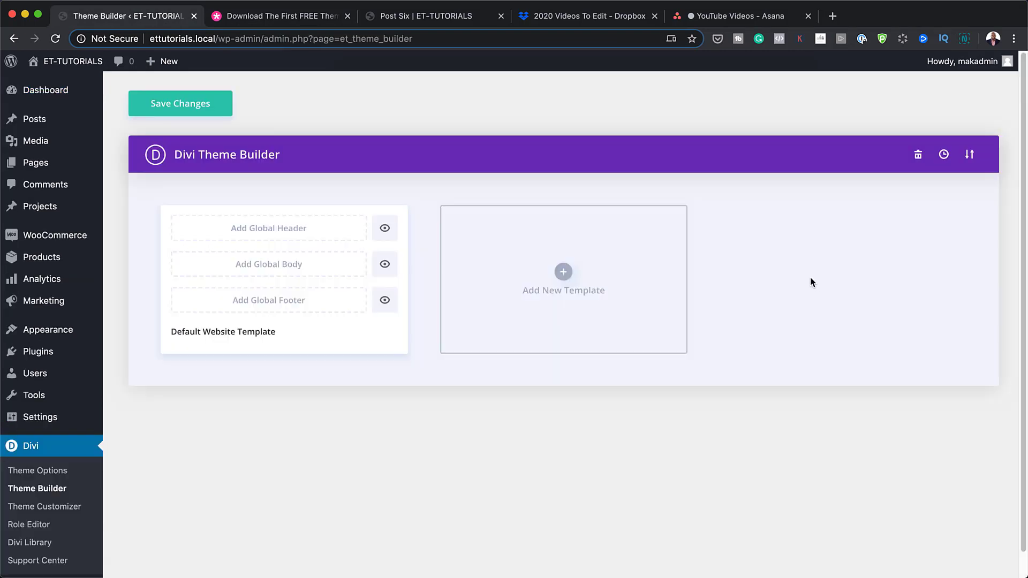
- Import divi-theme-builder-pack-1-post-template.json through Portability, relinking to this site's global areas
click(969, 155)
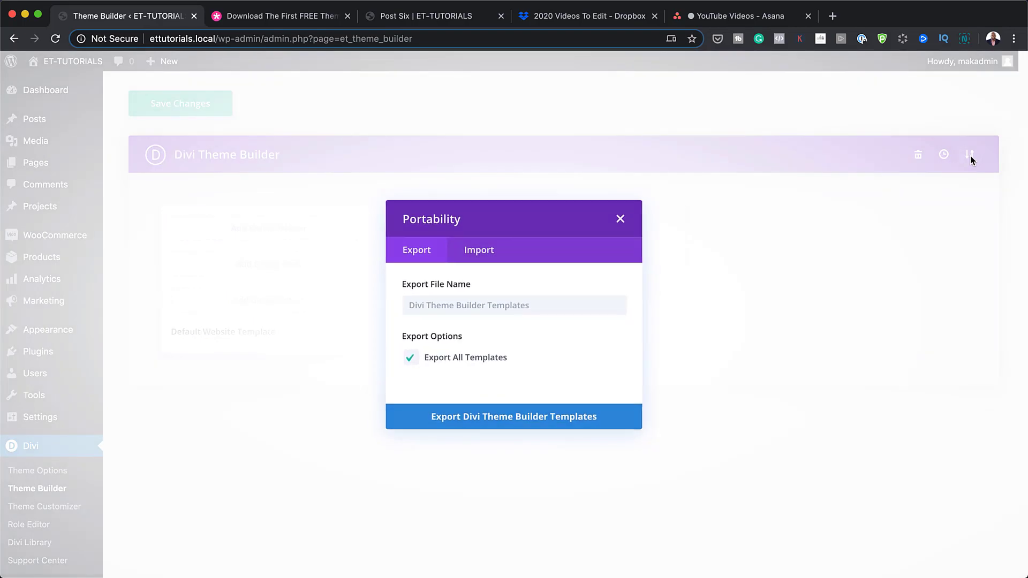
click(482, 252)
click(514, 286)
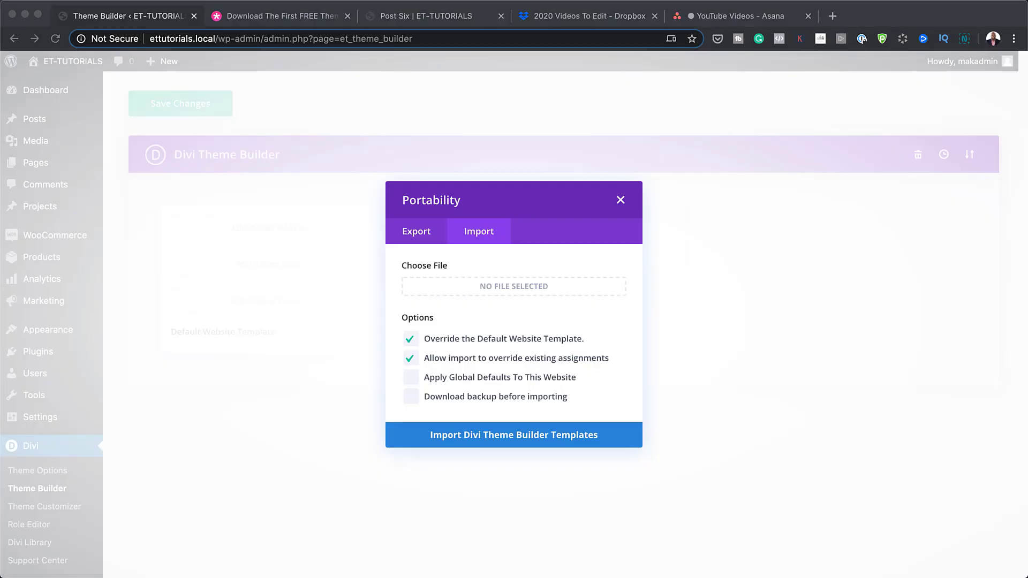
drag(569, 135, 152, 268)
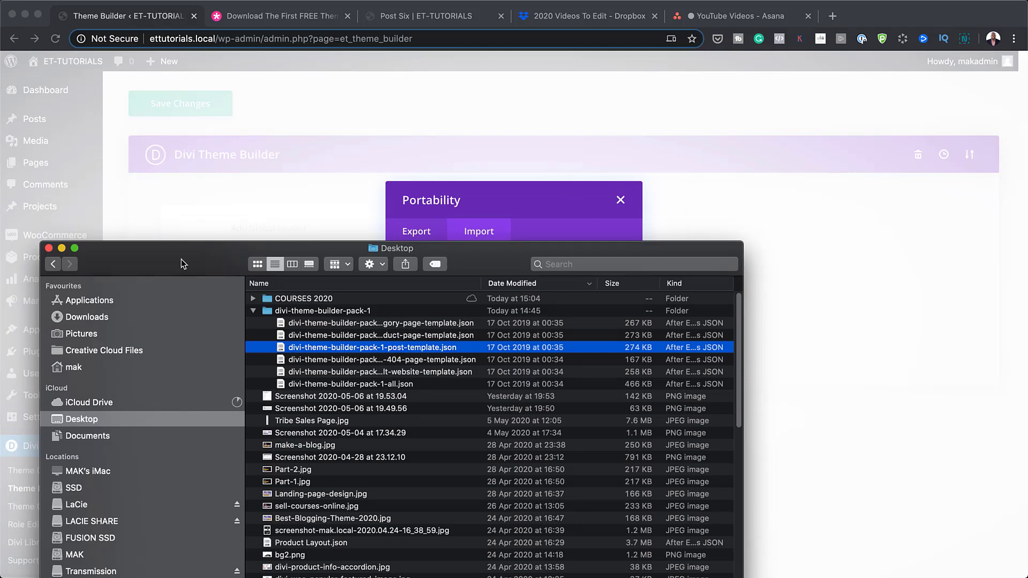
drag(181, 263, 185, 362)
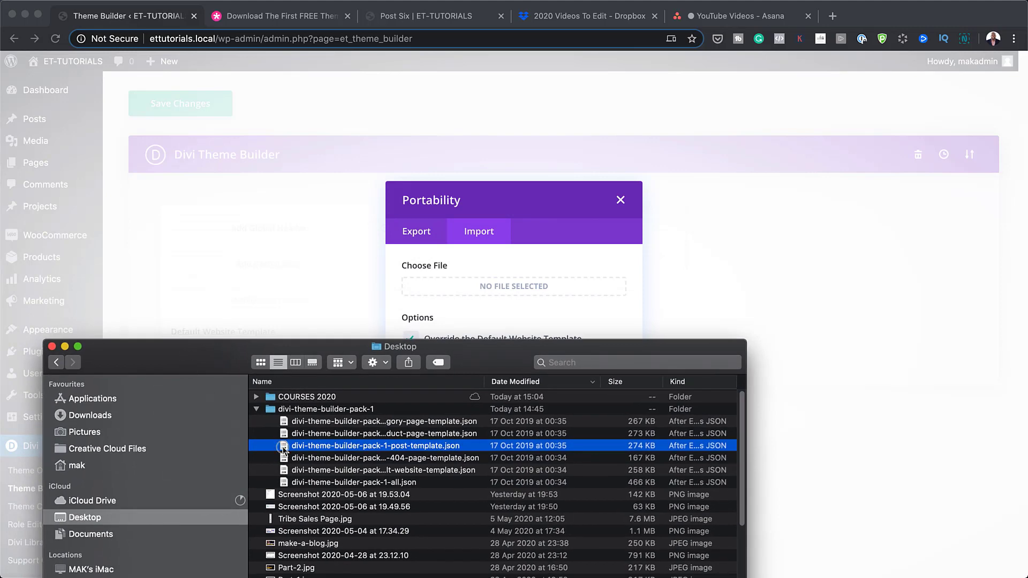
drag(282, 449, 480, 288)
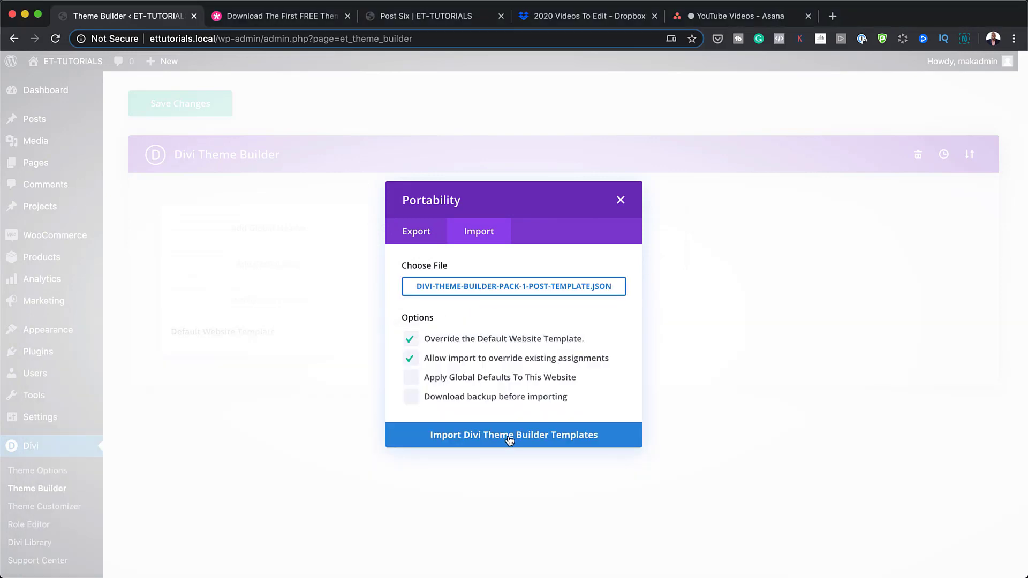
click(509, 435)
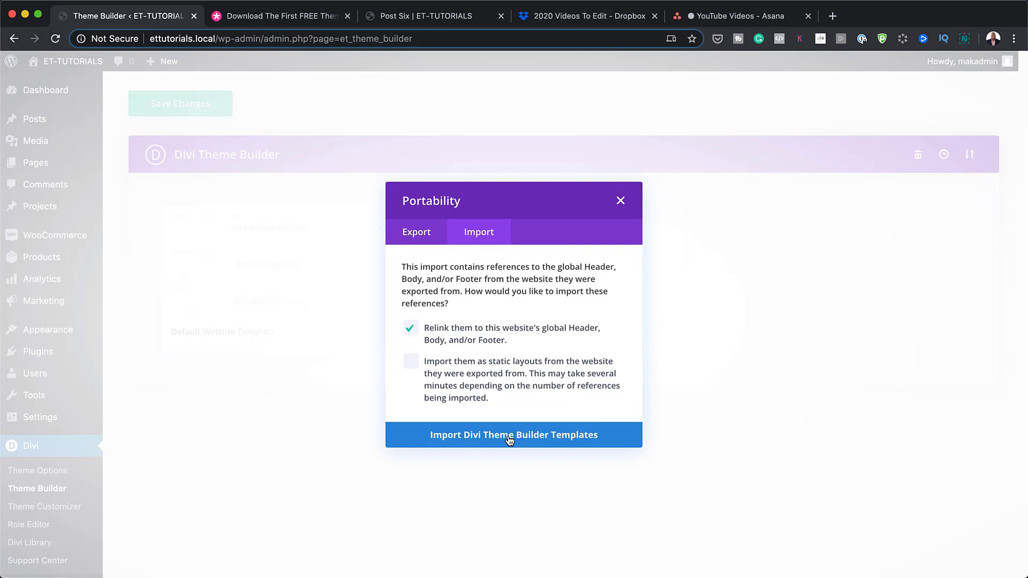
click(527, 437)
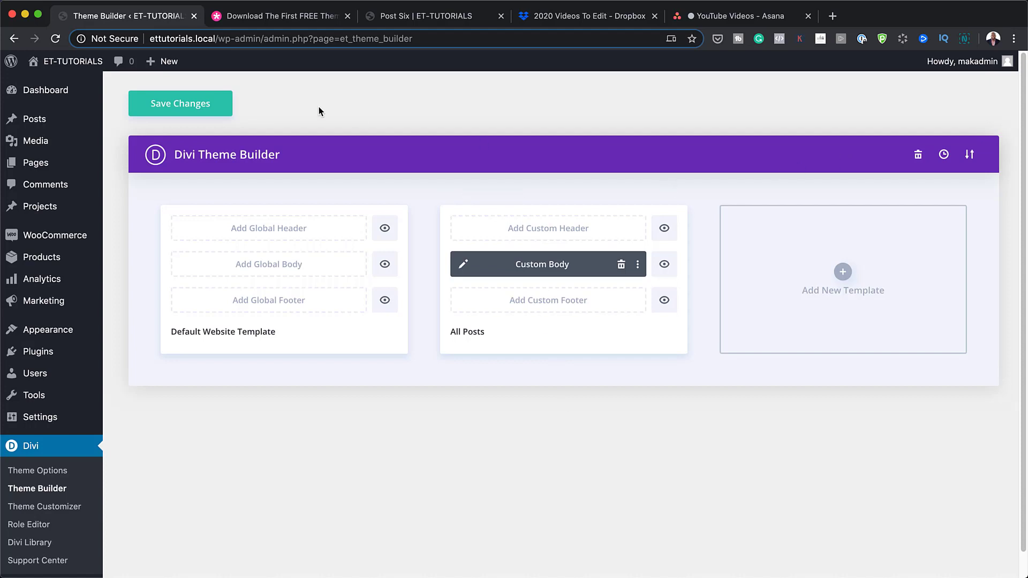
- Save the Theme Builder changes and open Posts > All Posts in a new tab
click(214, 108)
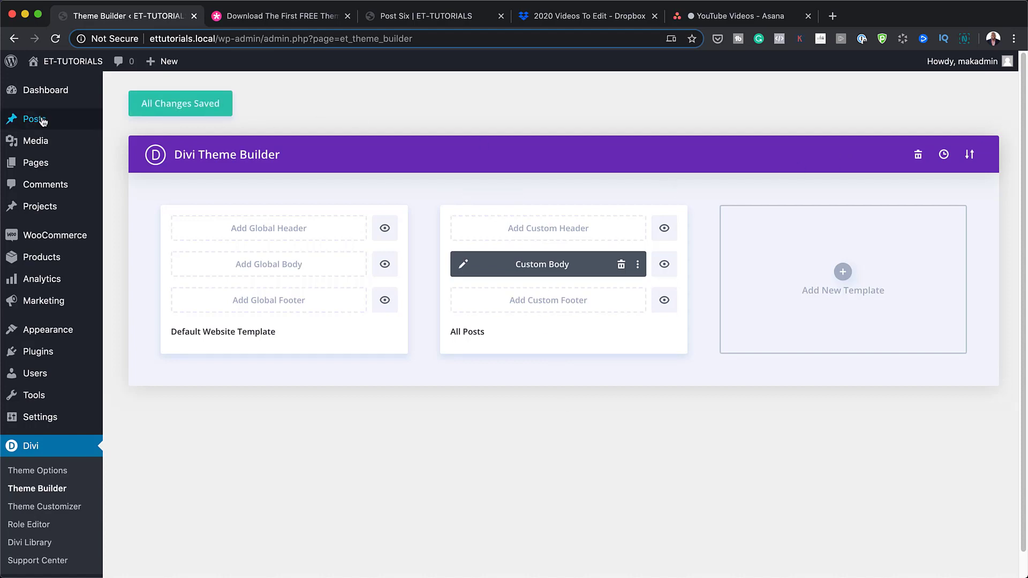
mouse_move(80, 121)
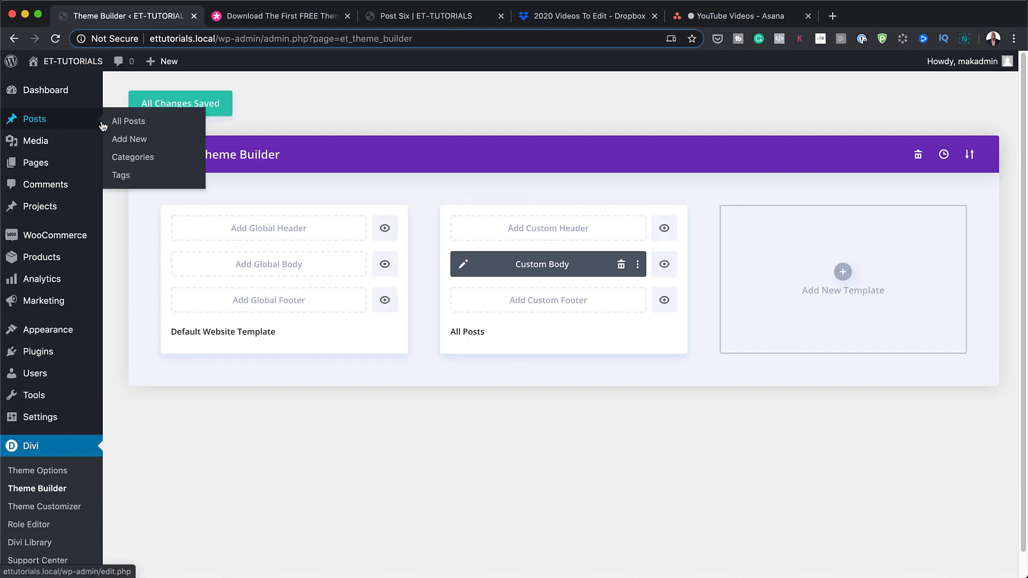
super+click(141, 125)
- View Post Six on the live site and review its current layout
click(287, 16)
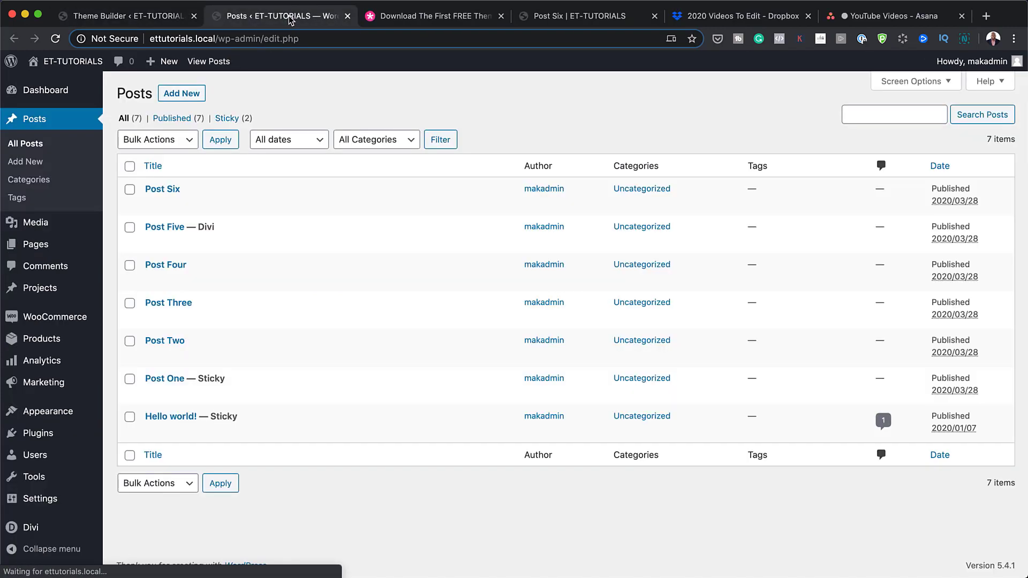
mouse_move(220, 203)
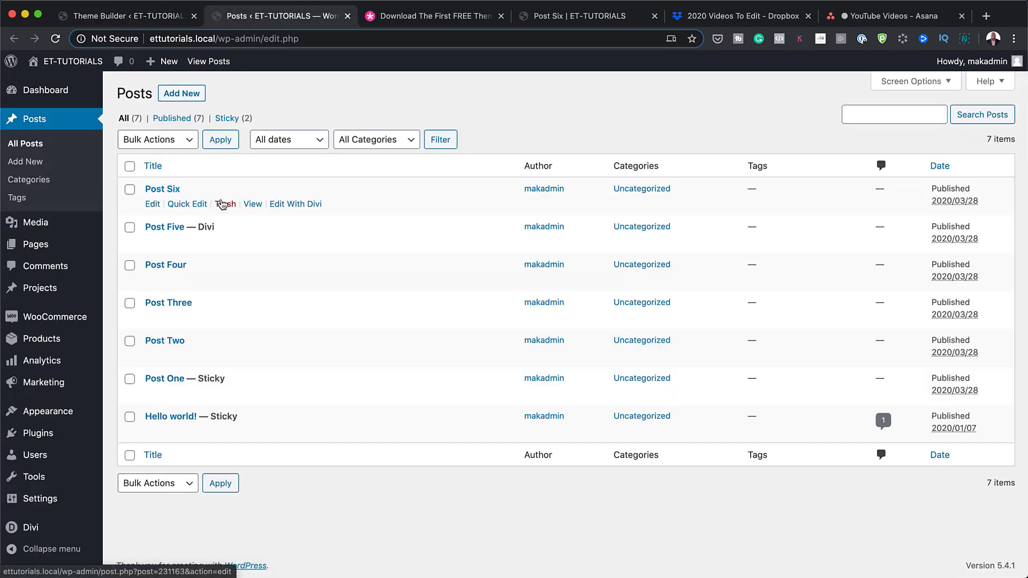
click(253, 205)
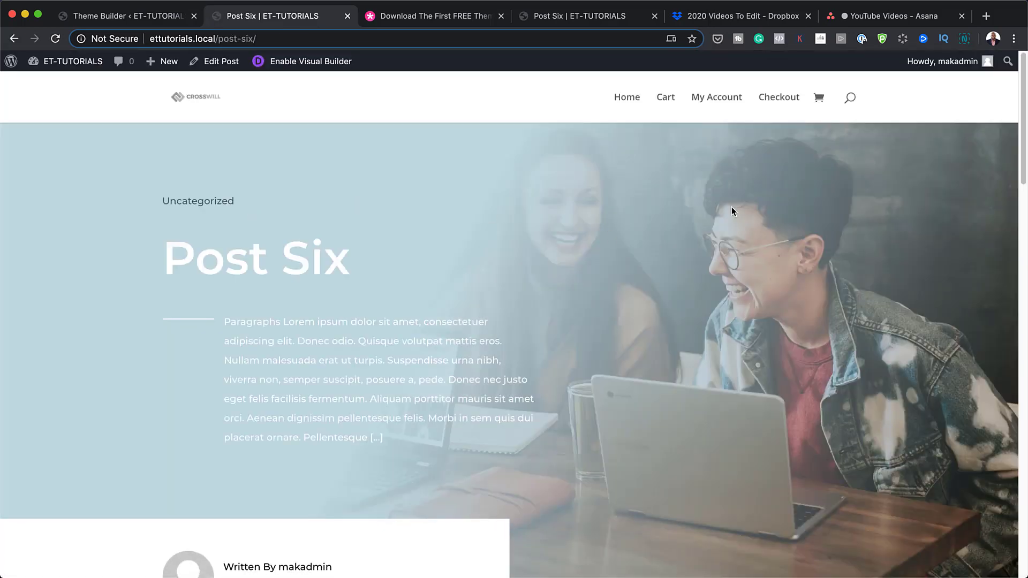
scroll(606, 515, down, 7)
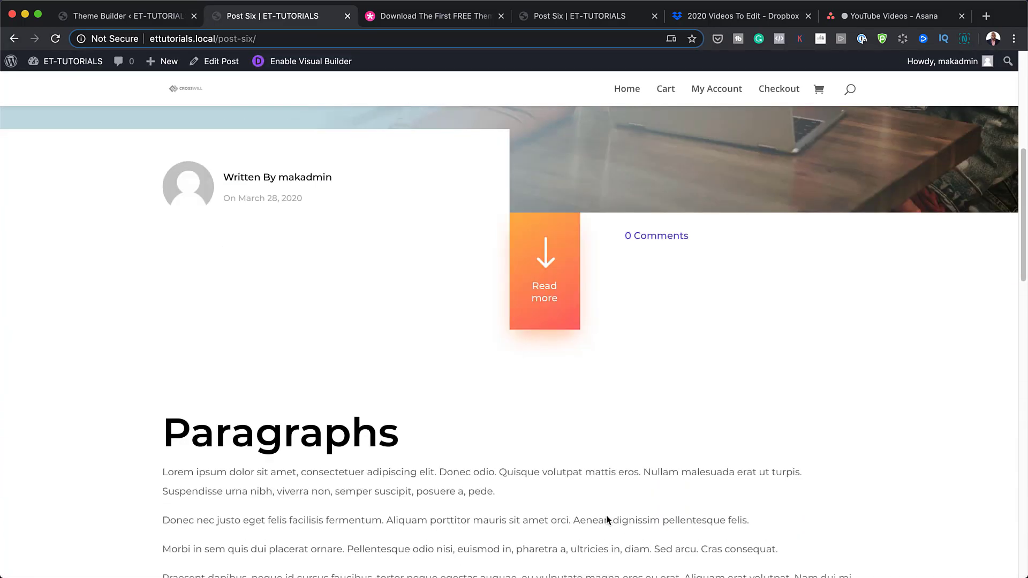
scroll(606, 518, down, 17)
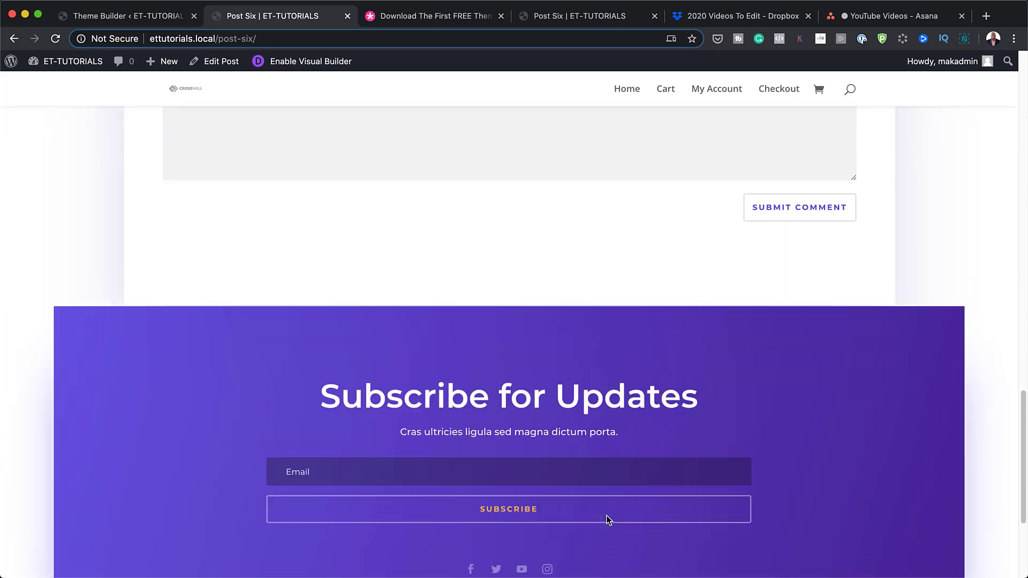
scroll(608, 519, up, 20)
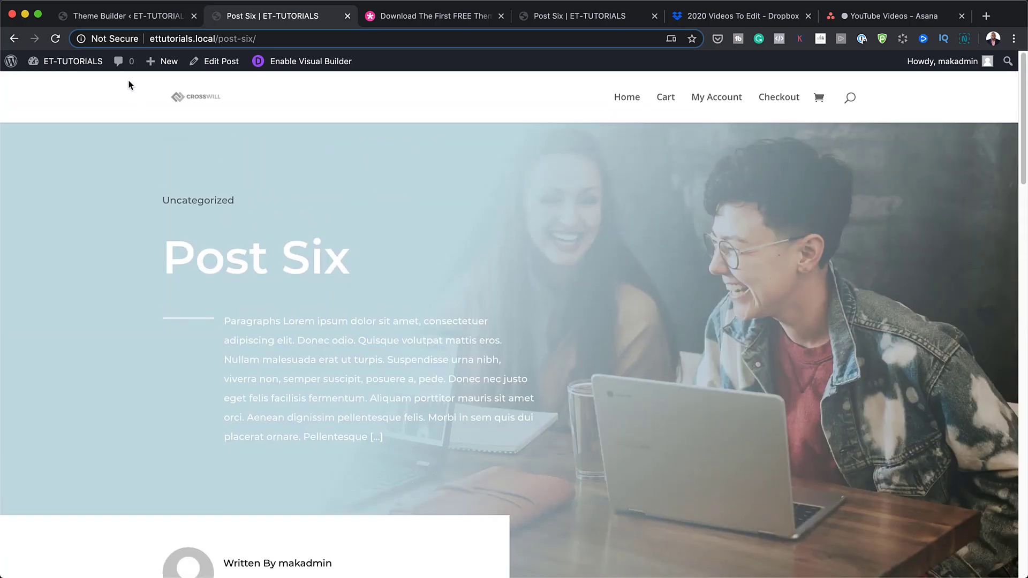
click(154, 20)
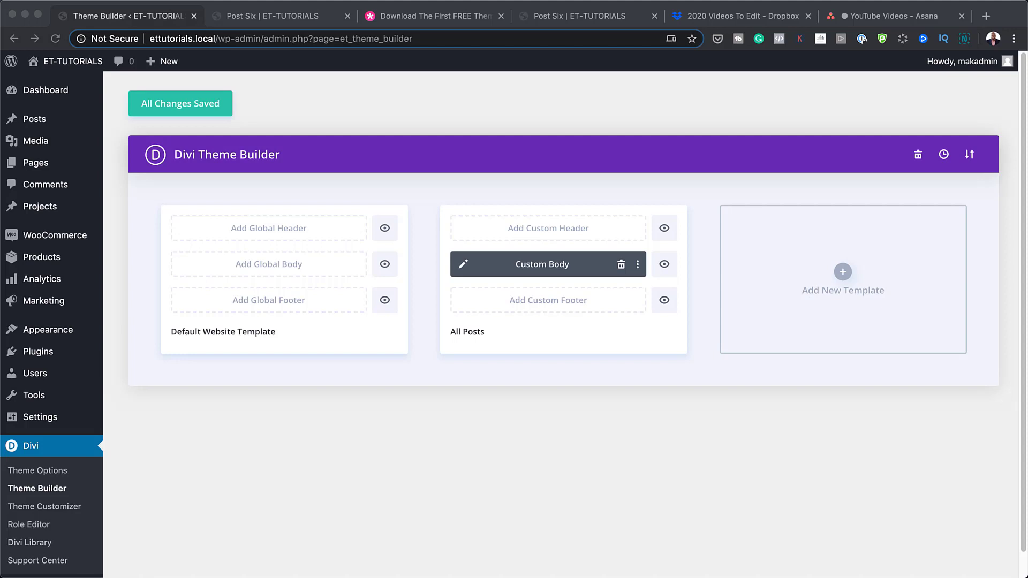
- Reopen the sticky sidebar tutorial, download the CTA template zip, and show it in Finder
key(super+shift+t)
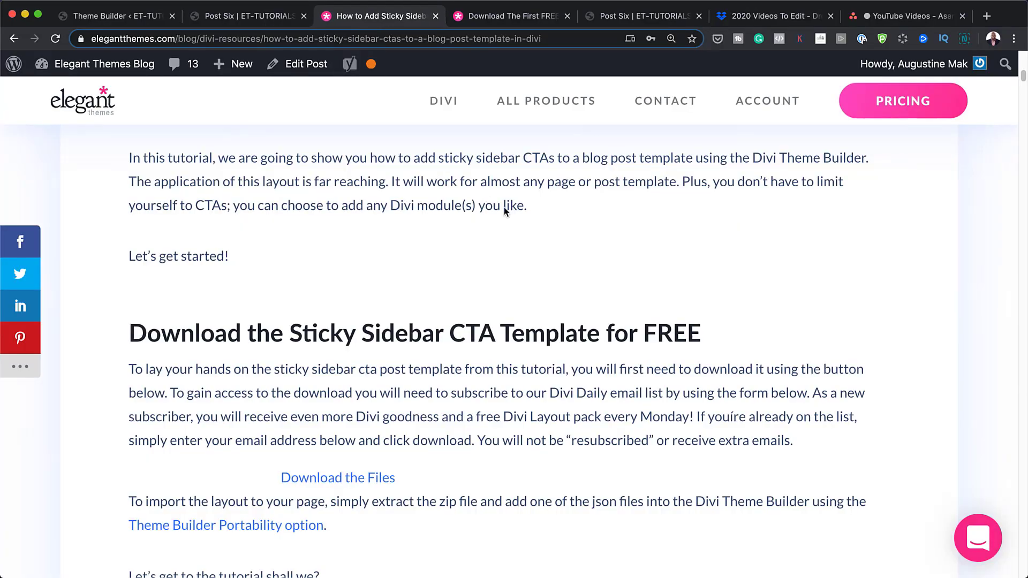
scroll(592, 245, up, 10)
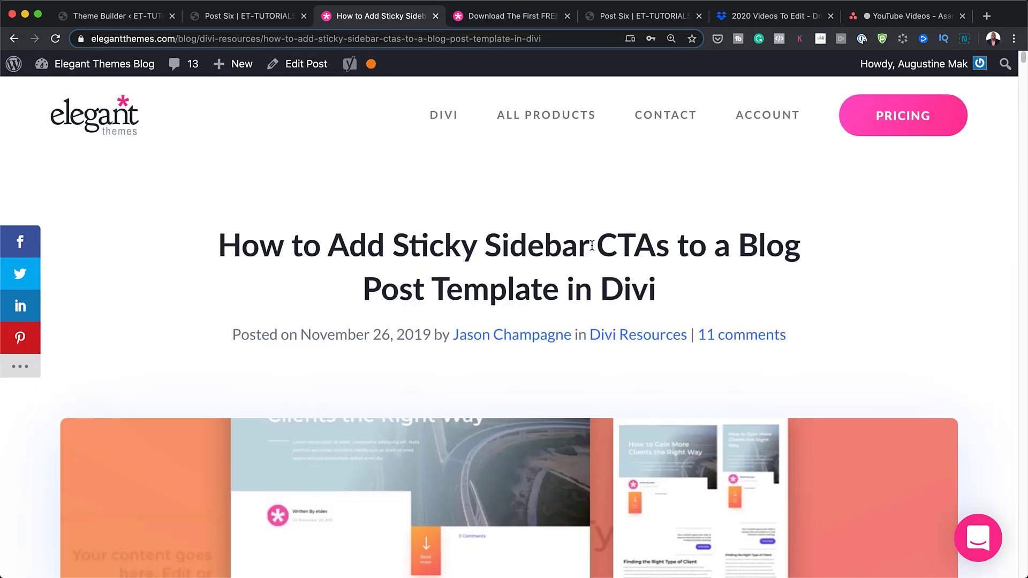
scroll(597, 289, down, 8)
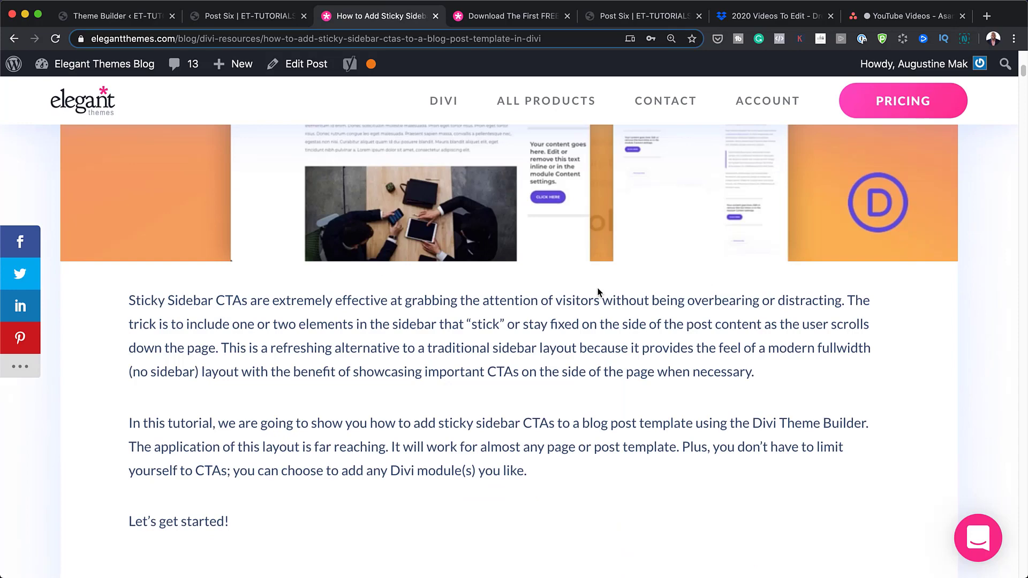
scroll(597, 292, down, 7)
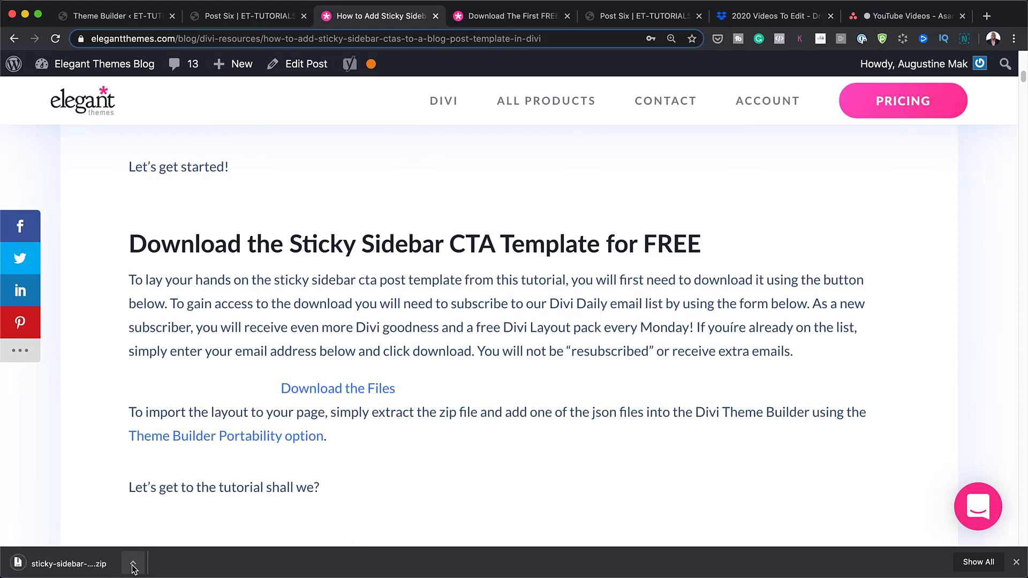
click(133, 567)
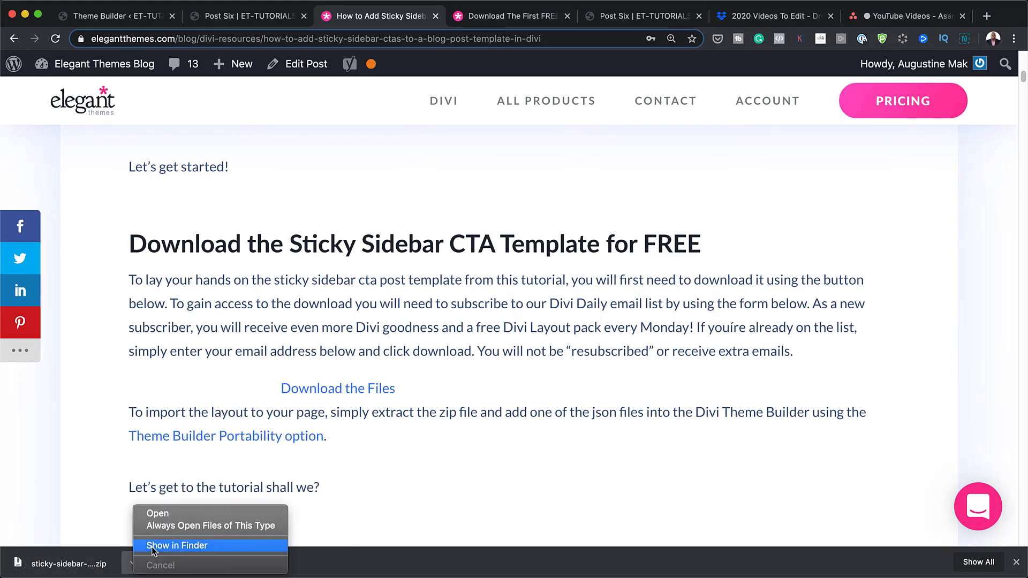
click(152, 545)
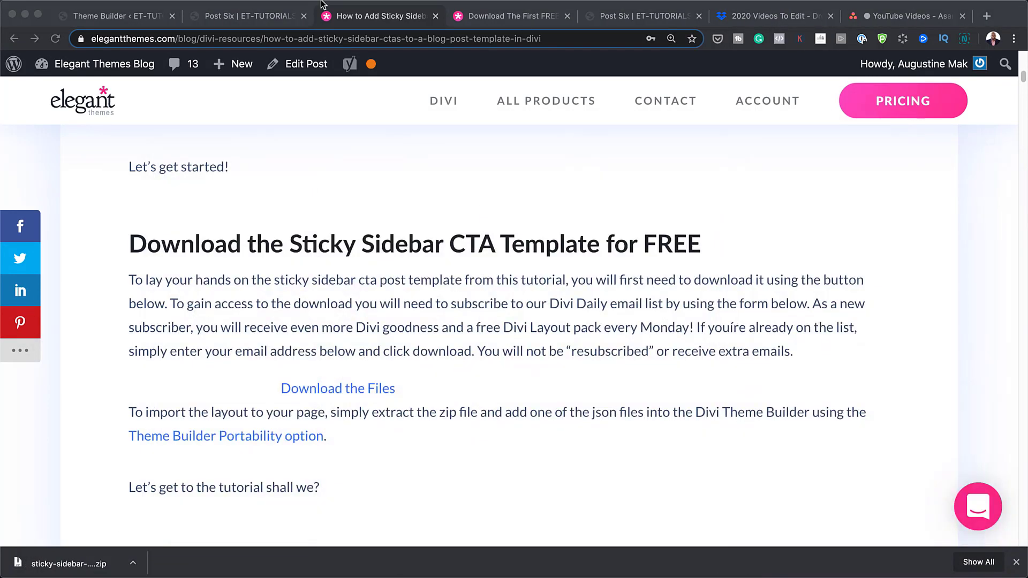
click(98, 21)
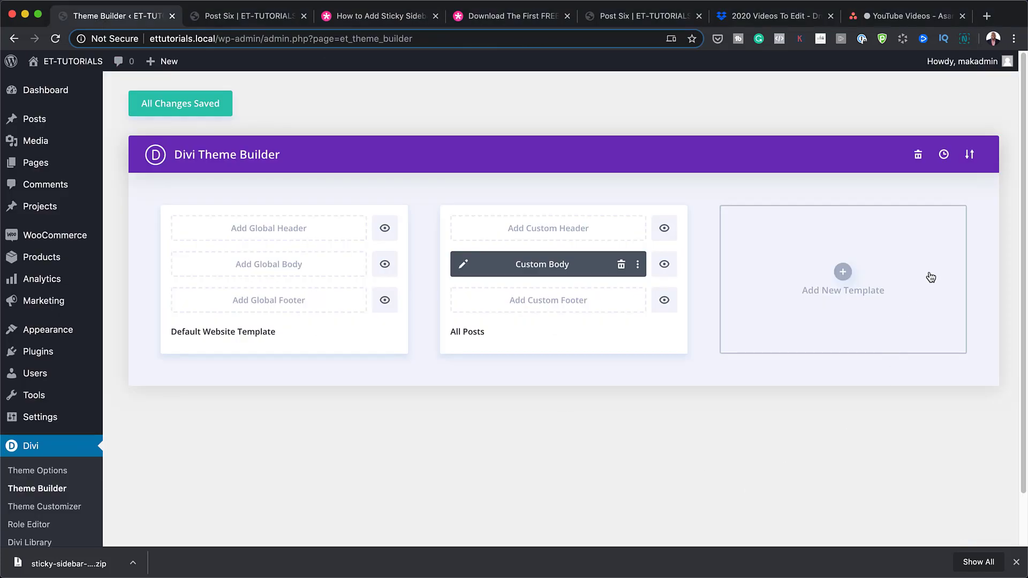
- Import sticky-sidebar-ctas-divi-post-template.json through Portability and save the Theme Builder changes
click(969, 155)
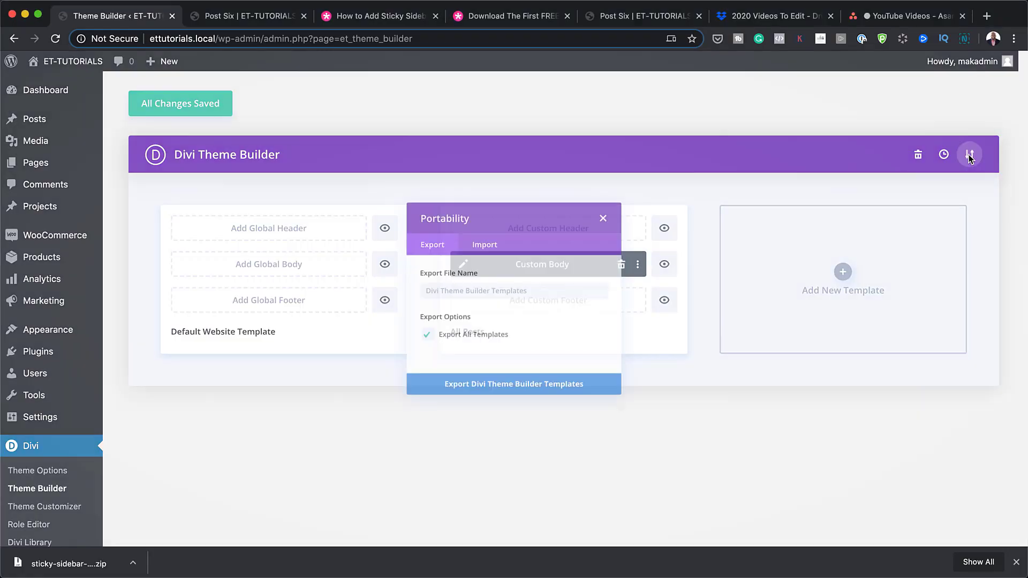
click(477, 221)
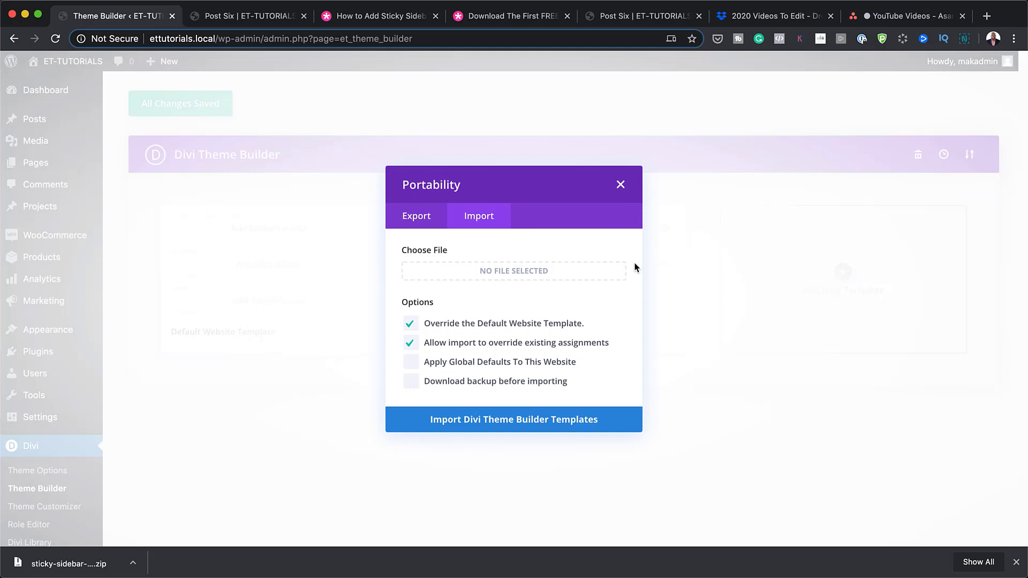
drag(612, 259, 483, 274)
click(523, 424)
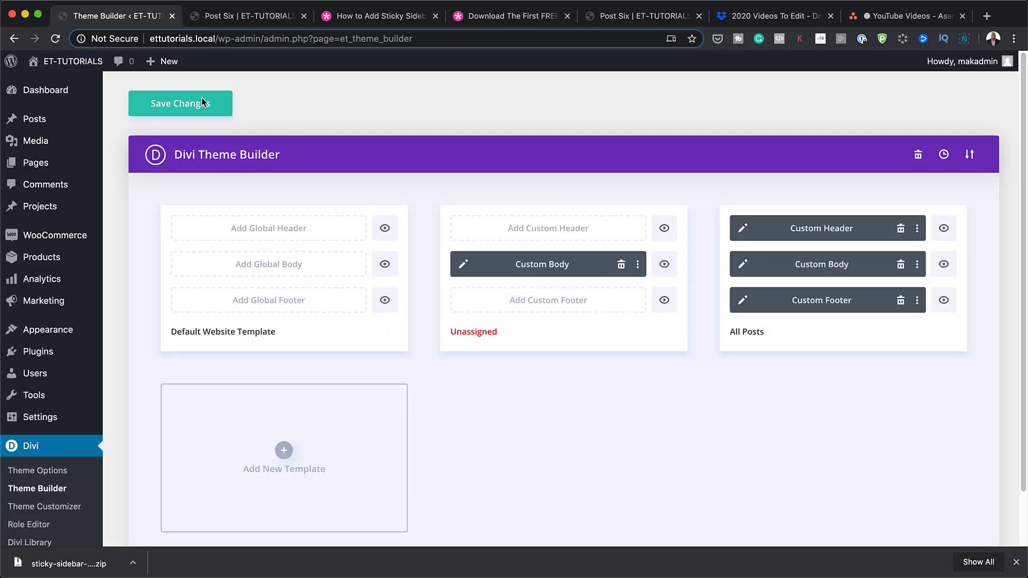
click(201, 106)
- Reload the Post Six page so it picks up the imported template
click(234, 19)
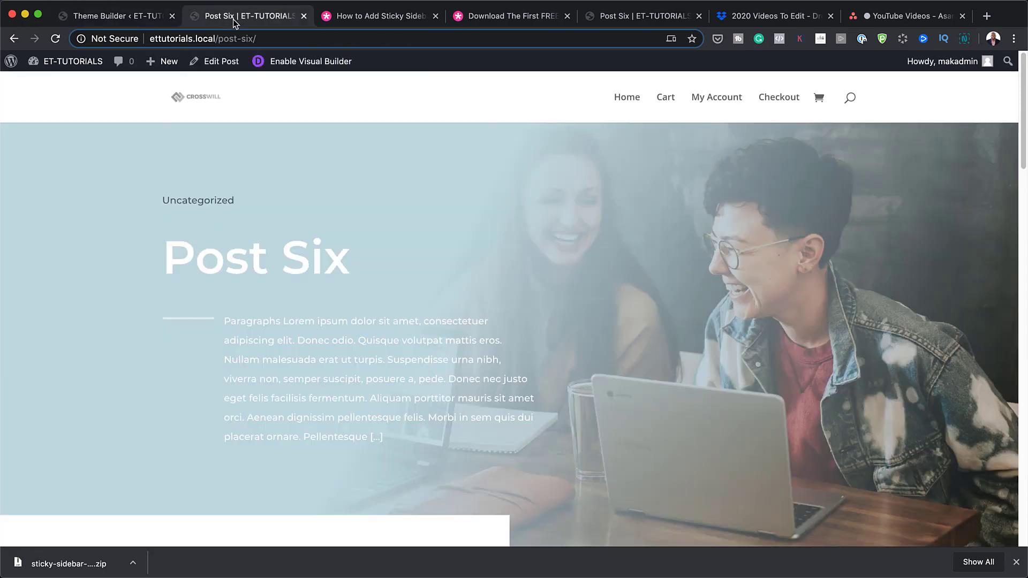
click(63, 45)
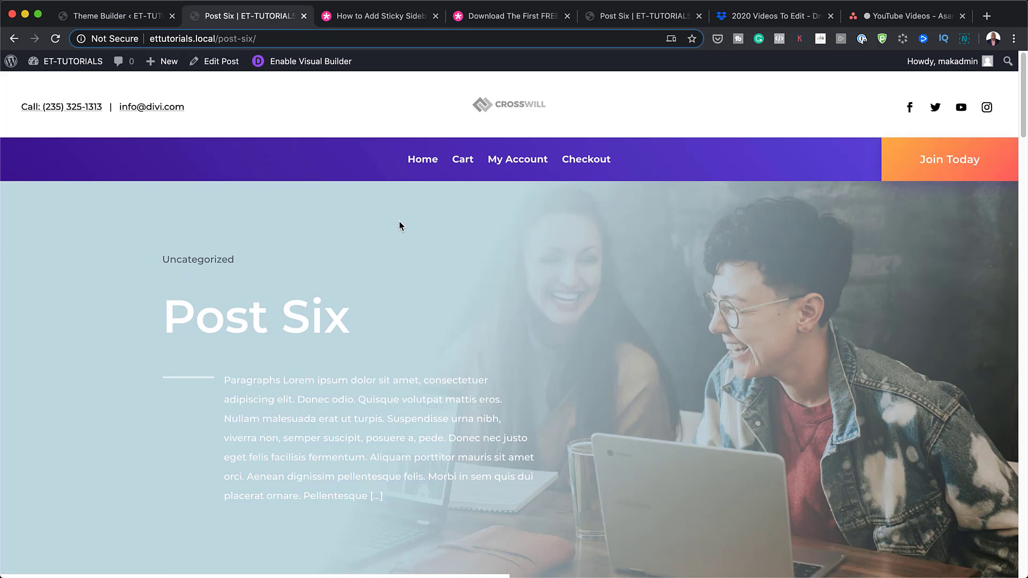
click(56, 40)
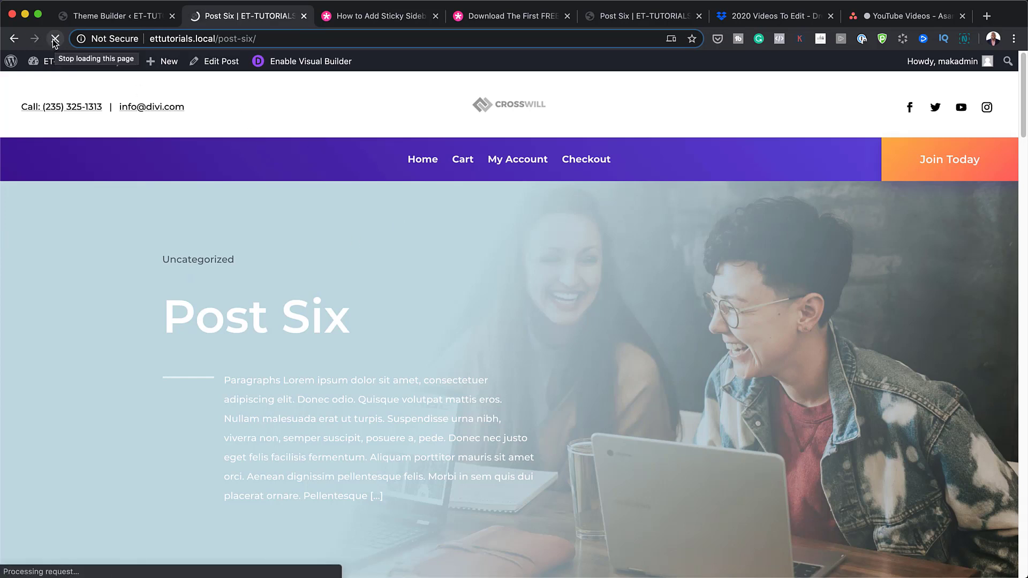
- Scroll through Post Six to check the sticky call-to-action boxes beside its Paragraphs content
scroll(445, 330, down, 10)
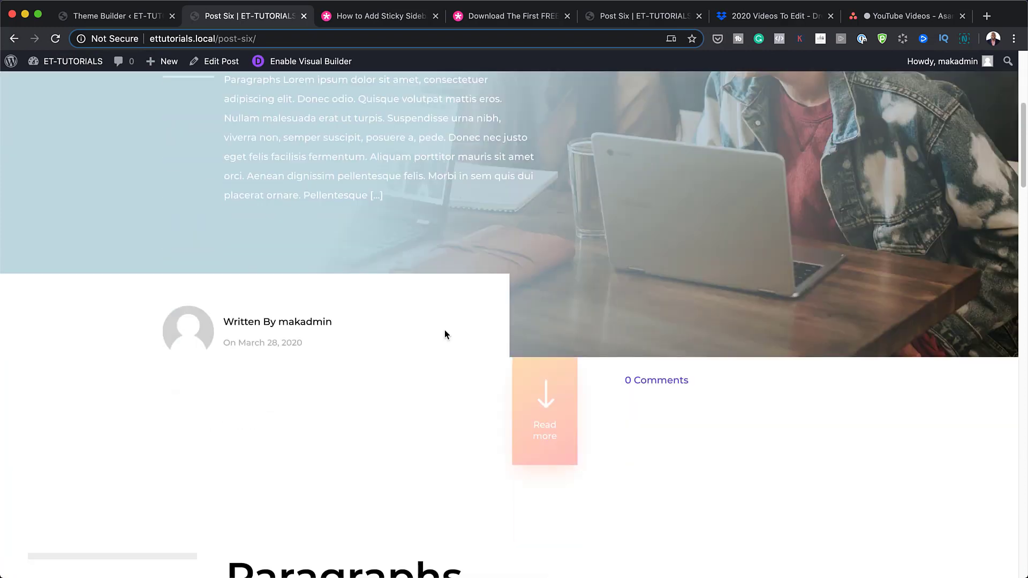
scroll(444, 331, down, 3)
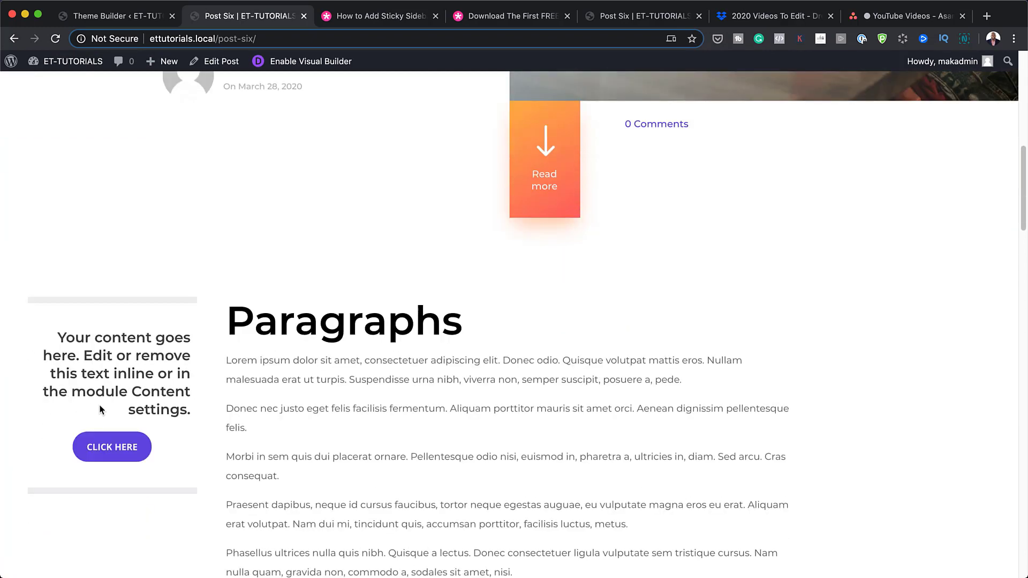
scroll(359, 346, down, 4)
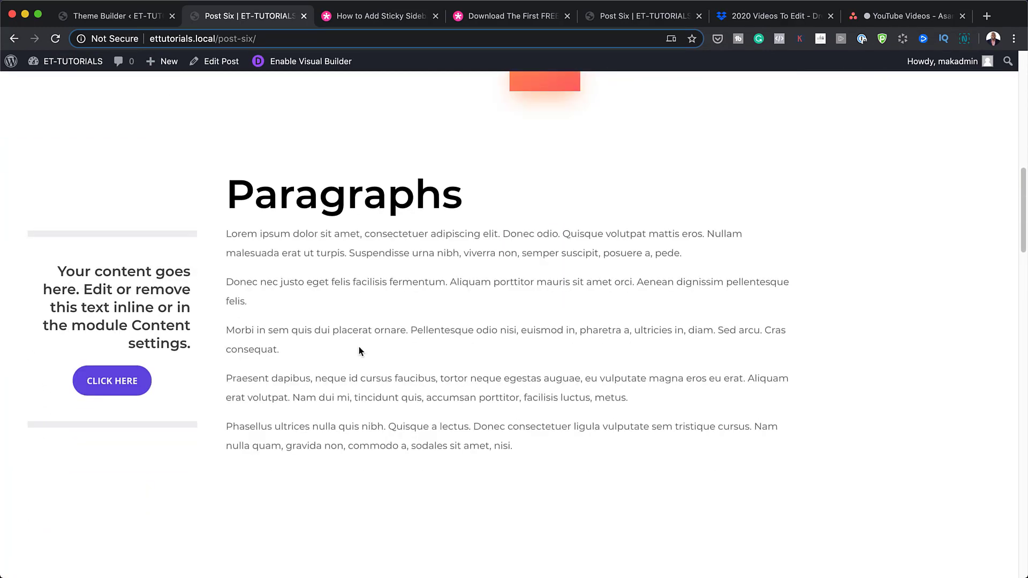
scroll(359, 351, down, 4)
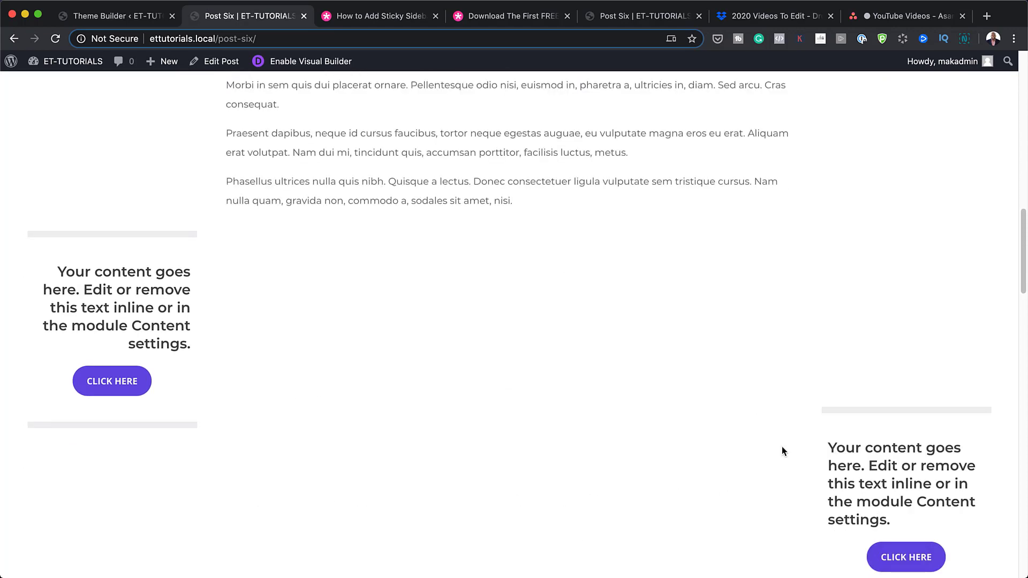
scroll(578, 444, down, 8)
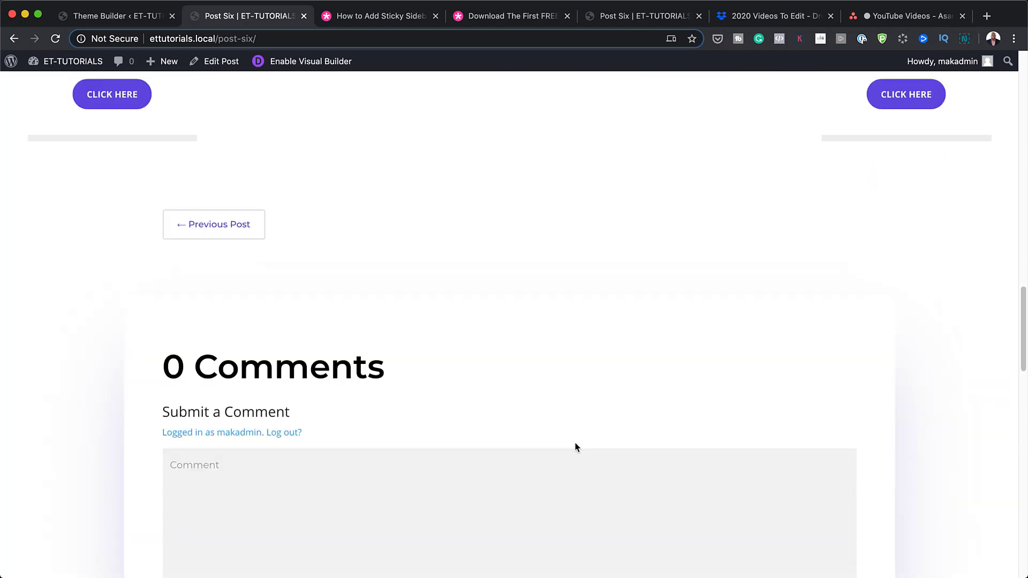
scroll(576, 446, down, 12)
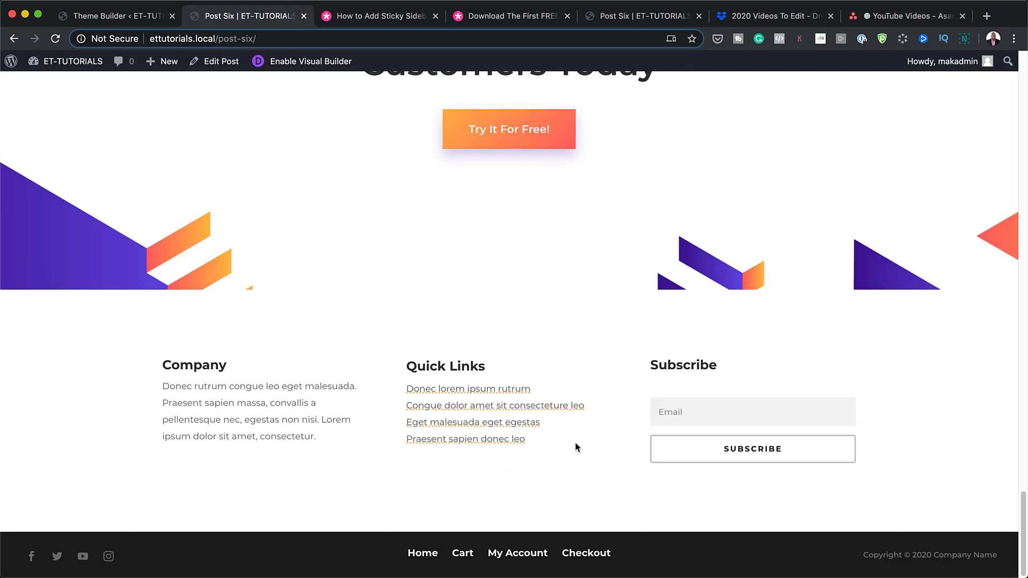
scroll(576, 446, up, 20)
scroll(576, 446, down, 6)
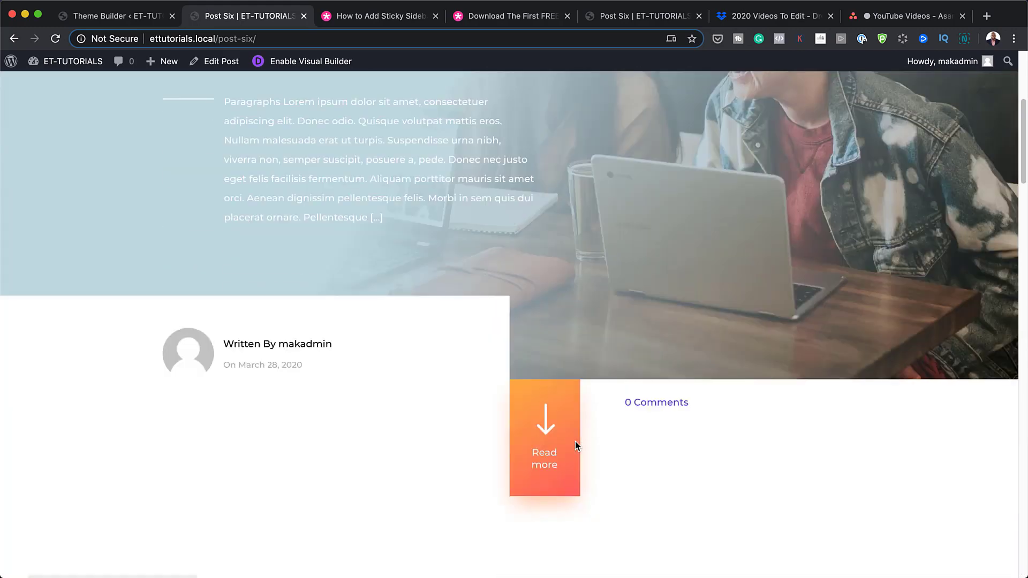
scroll(576, 446, down, 6)
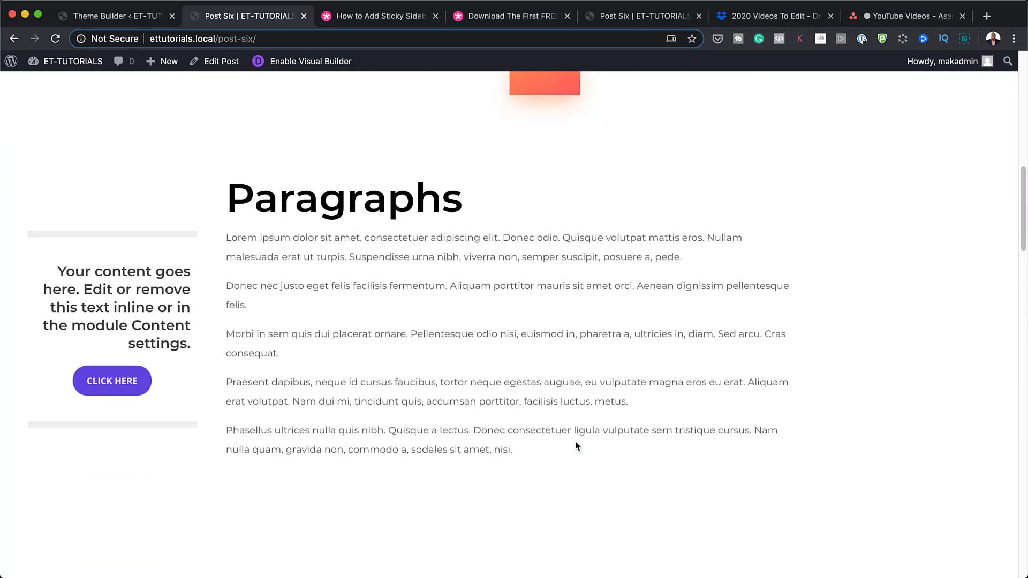
scroll(576, 445, down, 2)
scroll(576, 446, down, 1)
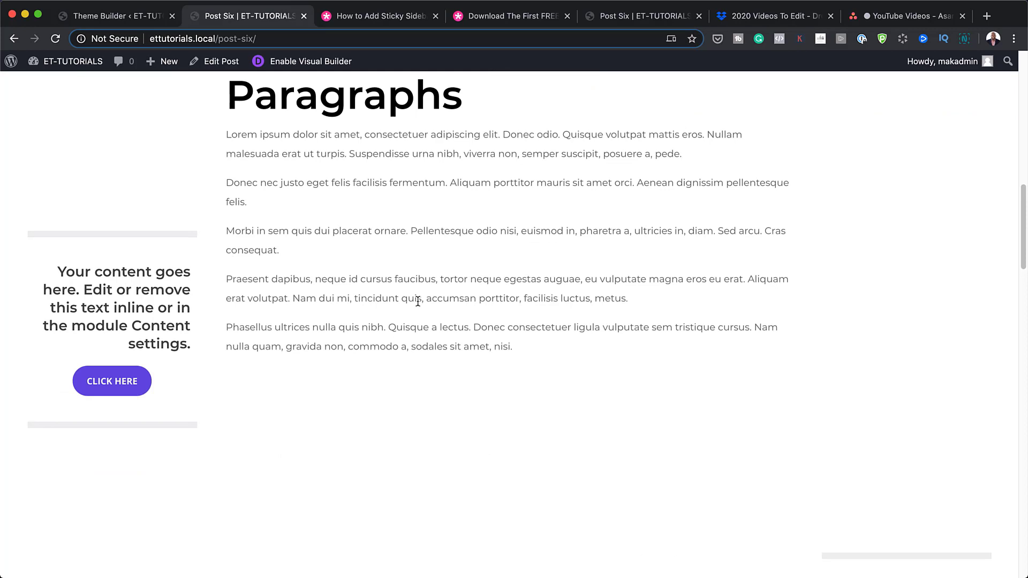
- Open the All Posts Custom Body layout for editing from the Theme Builder
click(129, 18)
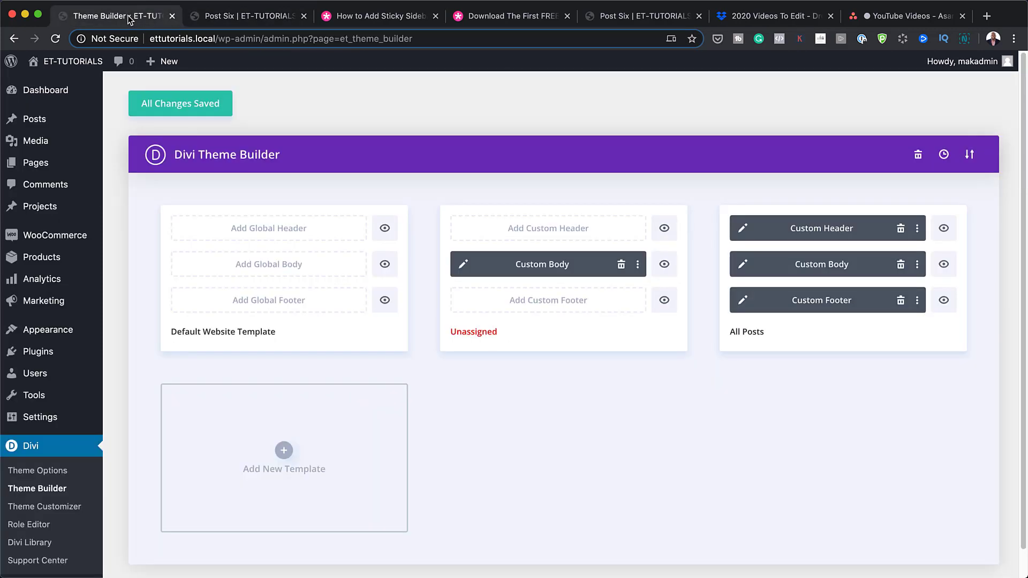
click(14, 39)
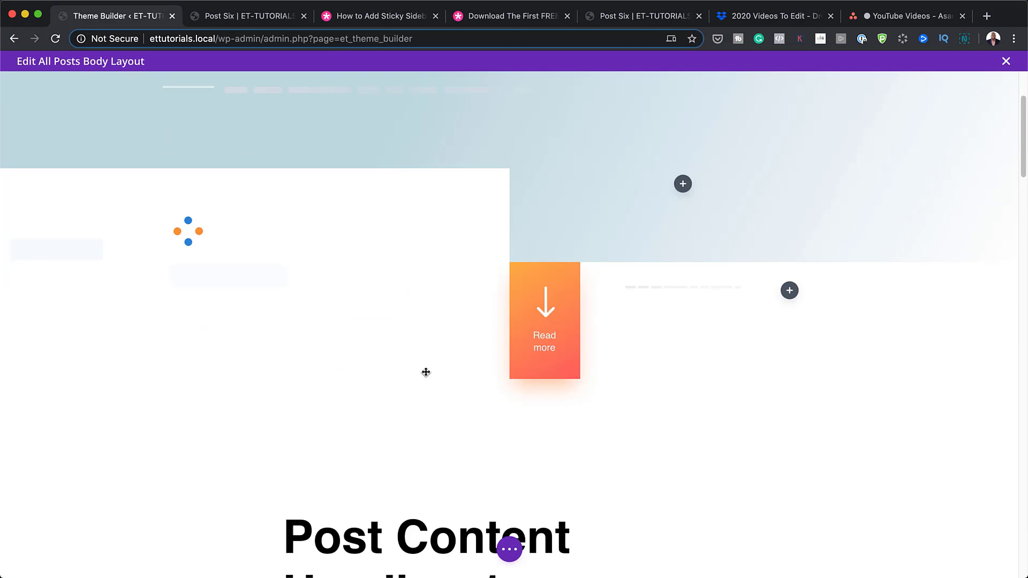
scroll(424, 369, down, 5)
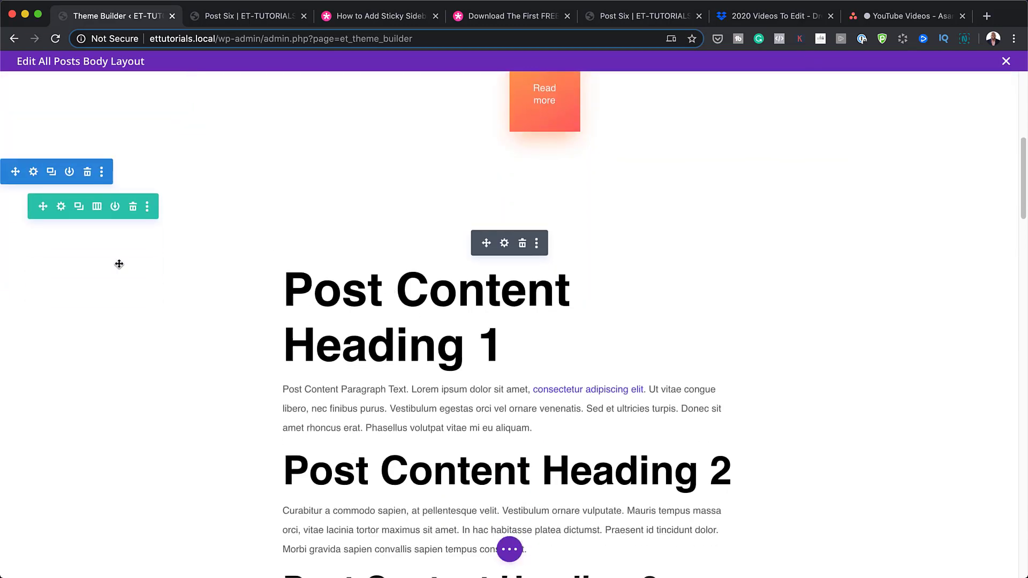
scroll(589, 273, up, 3)
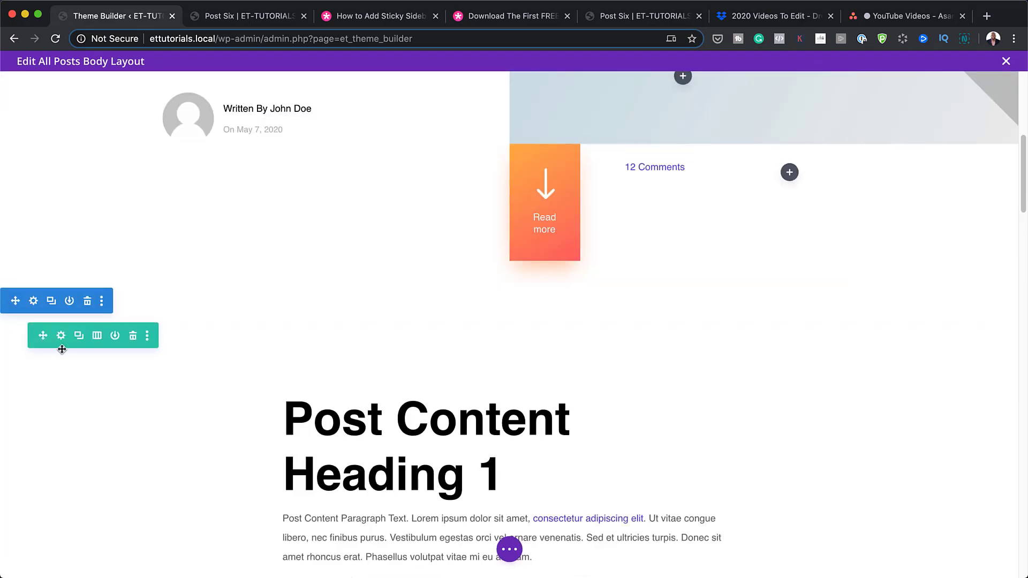
- Look through a column's settings, then return to the three-column sidebar row's Row Settings
click(61, 337)
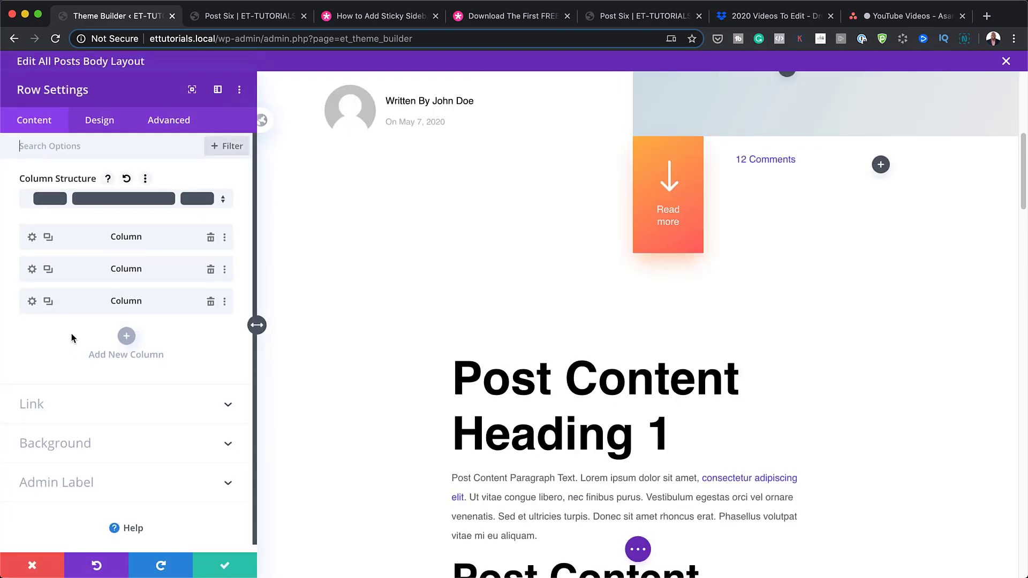
click(32, 237)
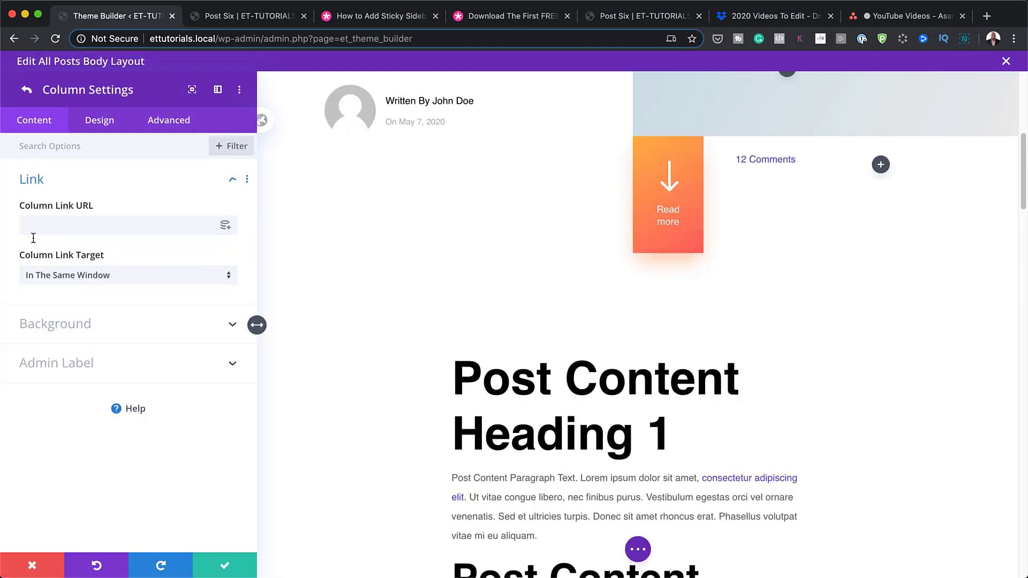
scroll(528, 363, down, 15)
scroll(528, 365, down, 4)
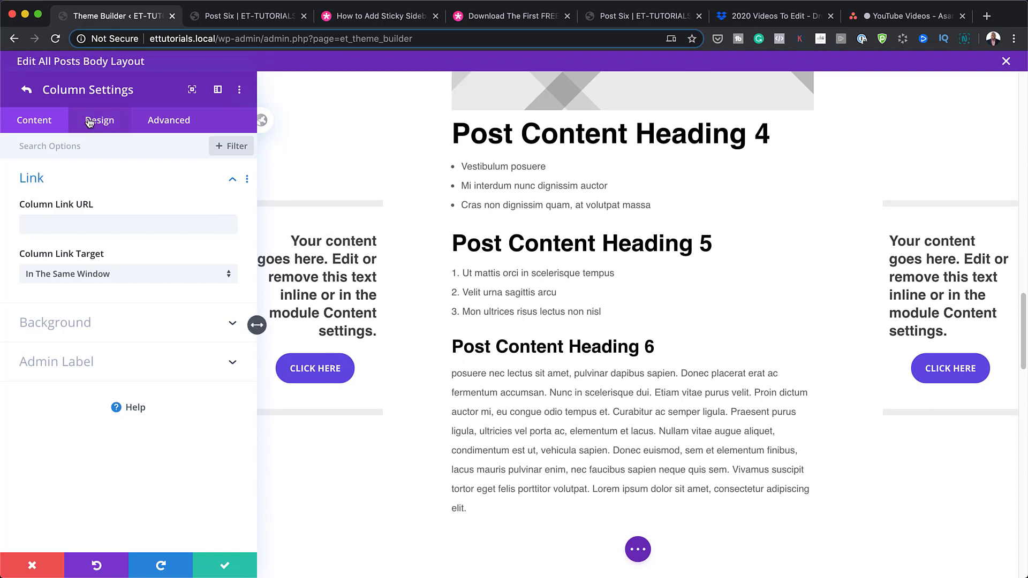
click(27, 95)
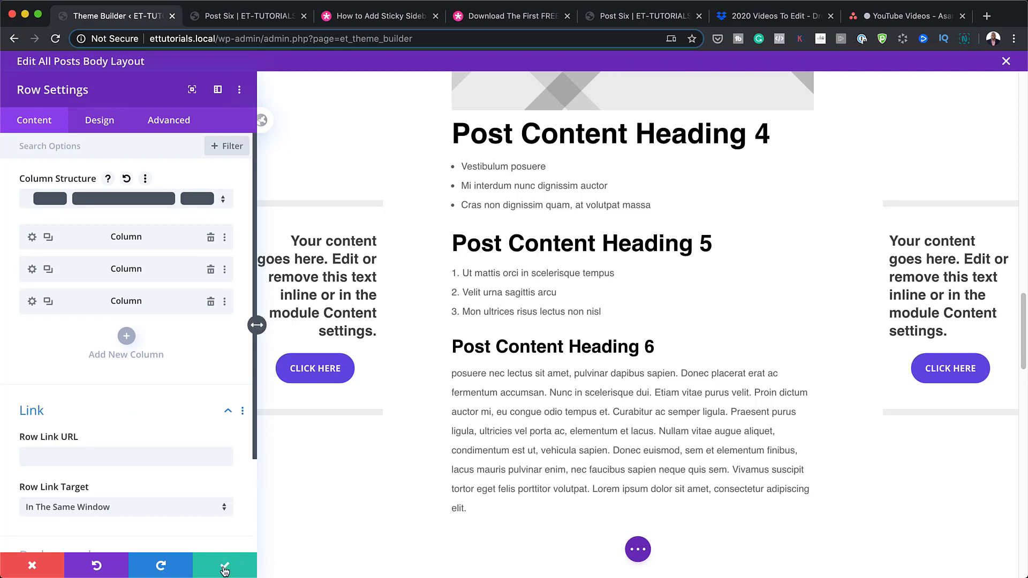
mouse_move(326, 253)
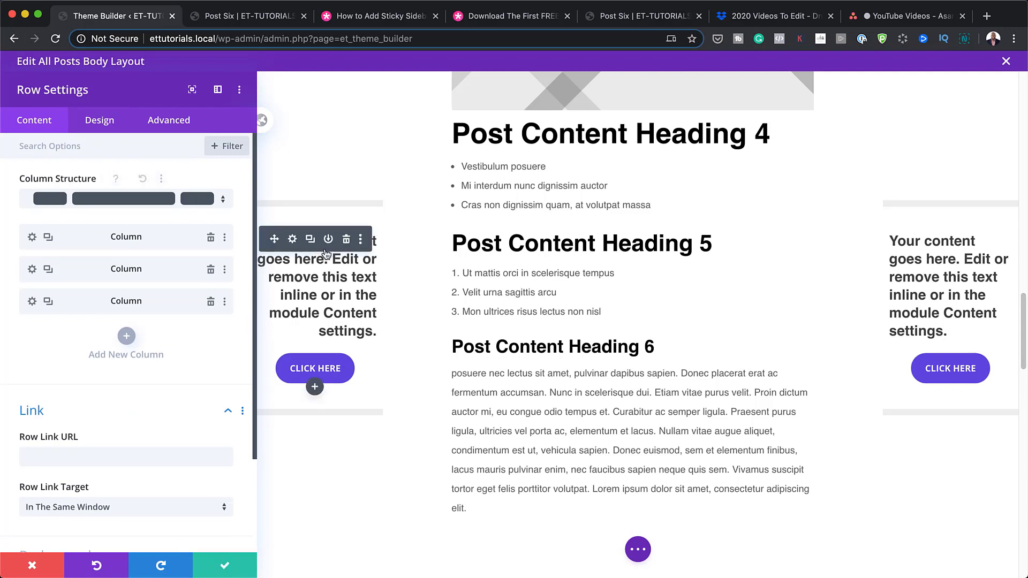
- Set the left Call To Action button's Button Link Target to In The New Tab
click(293, 239)
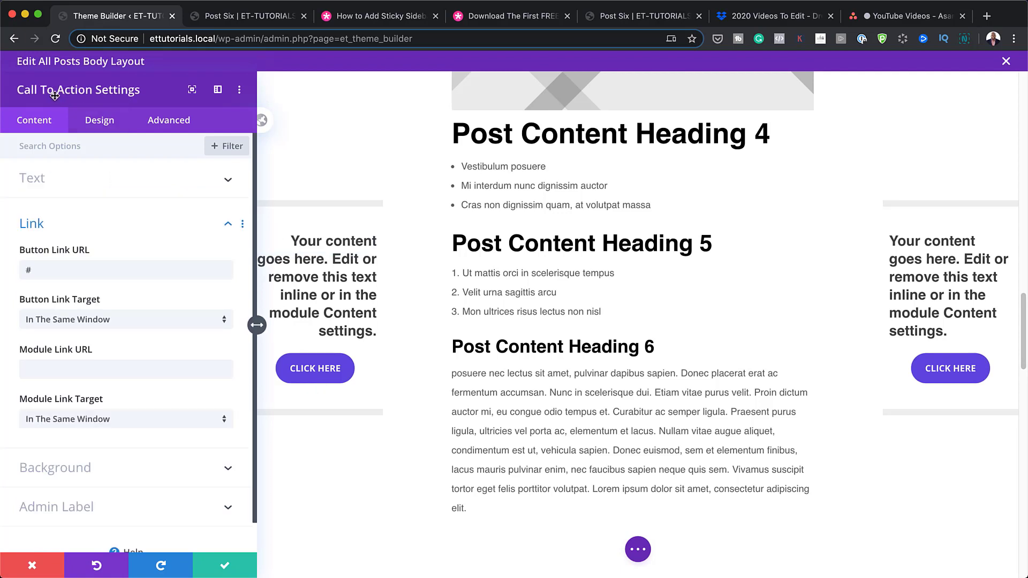
click(66, 270)
drag(41, 269, 17, 271)
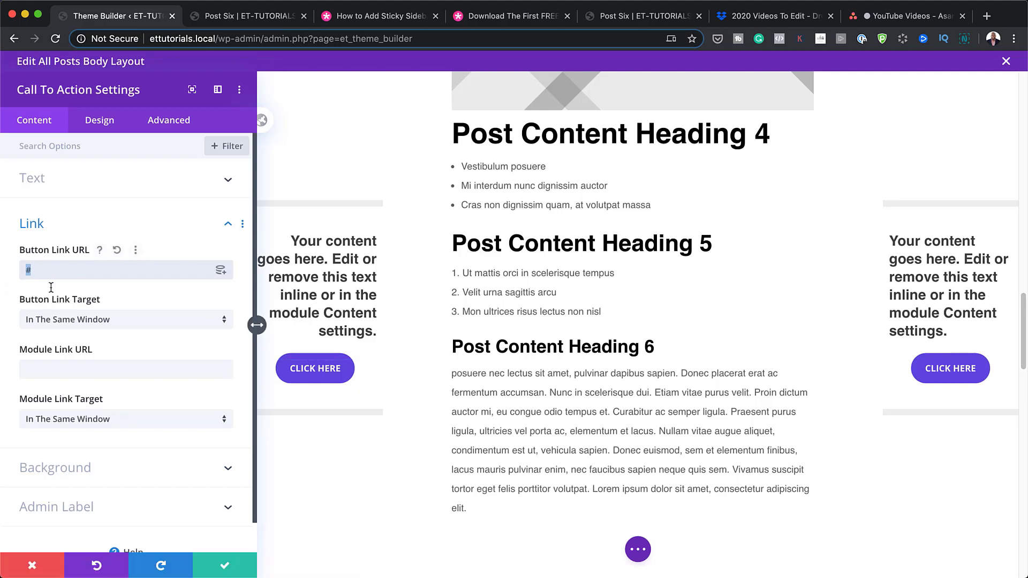
click(144, 325)
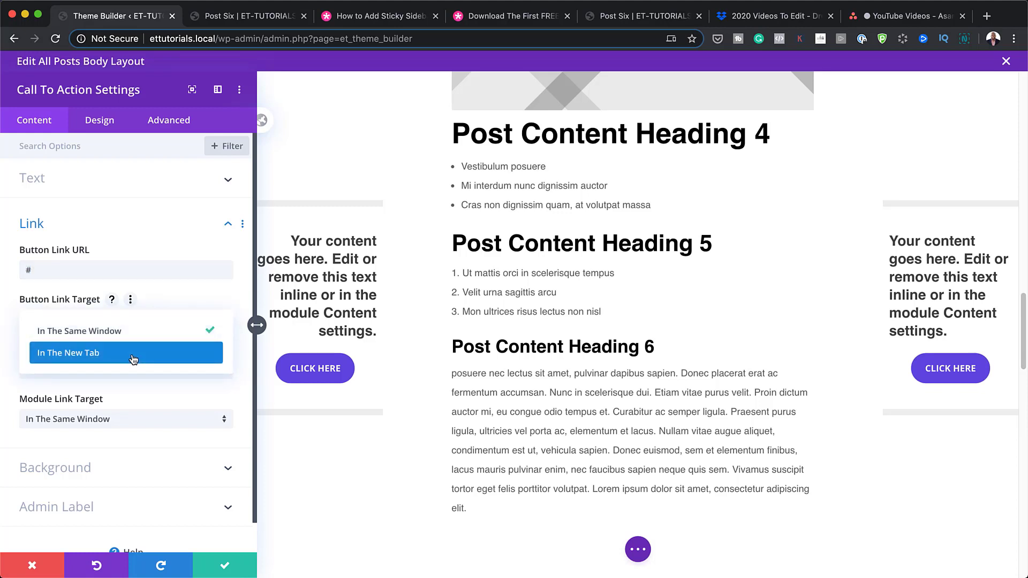
click(134, 358)
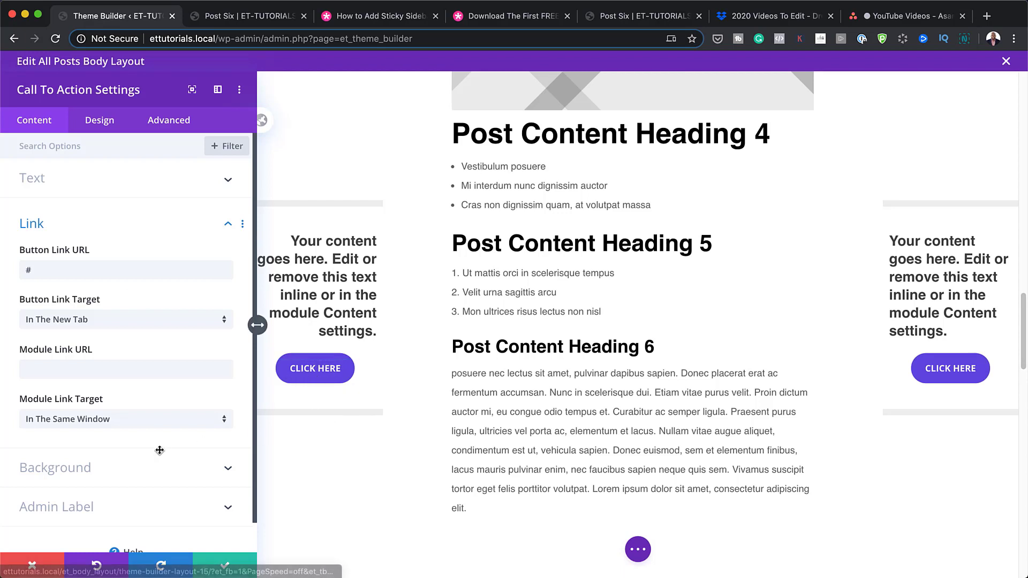
- Review the module's button design and Text options, ending on its Design tab
click(261, 366)
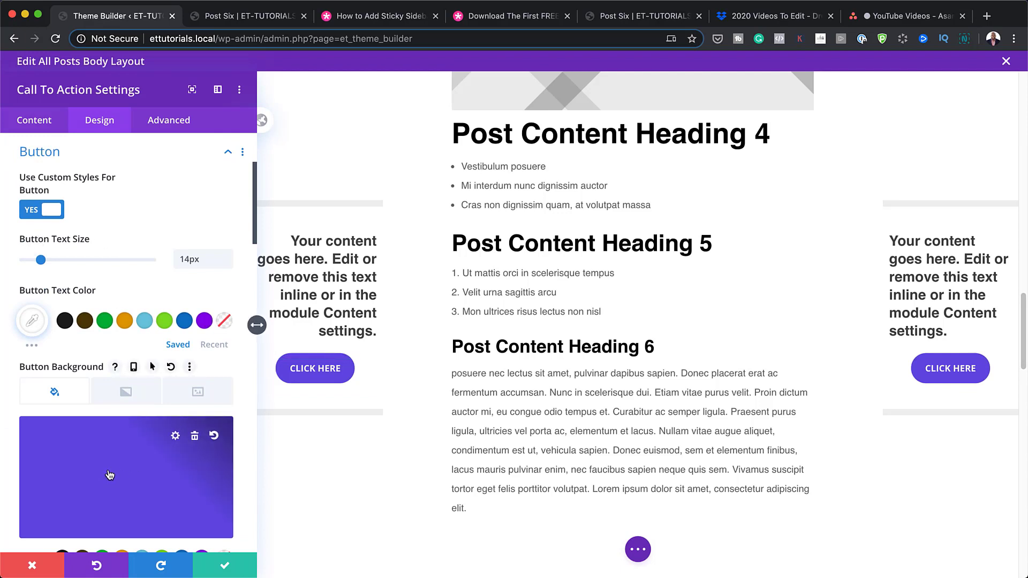
scroll(110, 475, down, 1)
scroll(111, 458, down, 1)
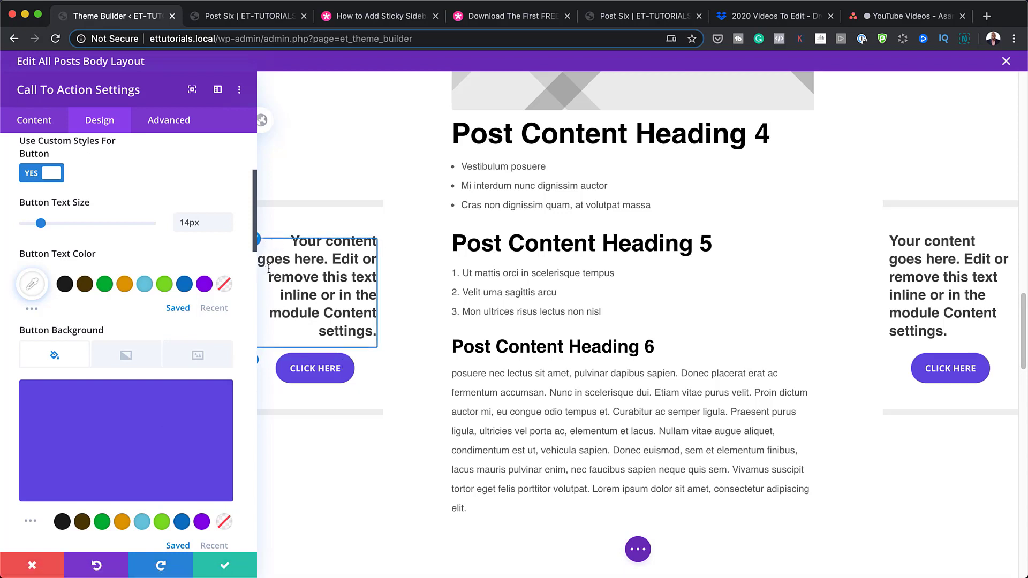
click(25, 123)
click(34, 174)
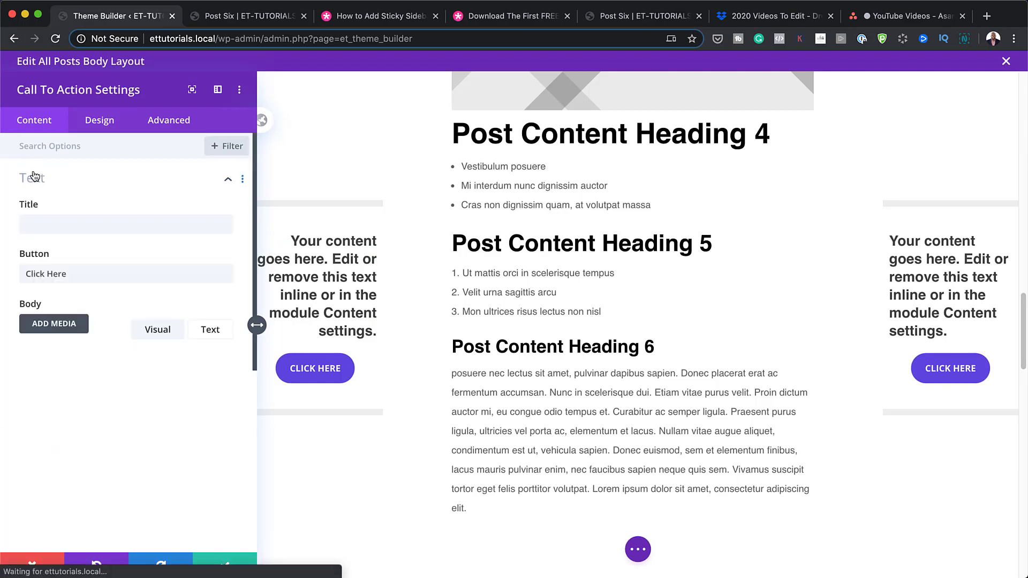
drag(79, 481, 11, 449)
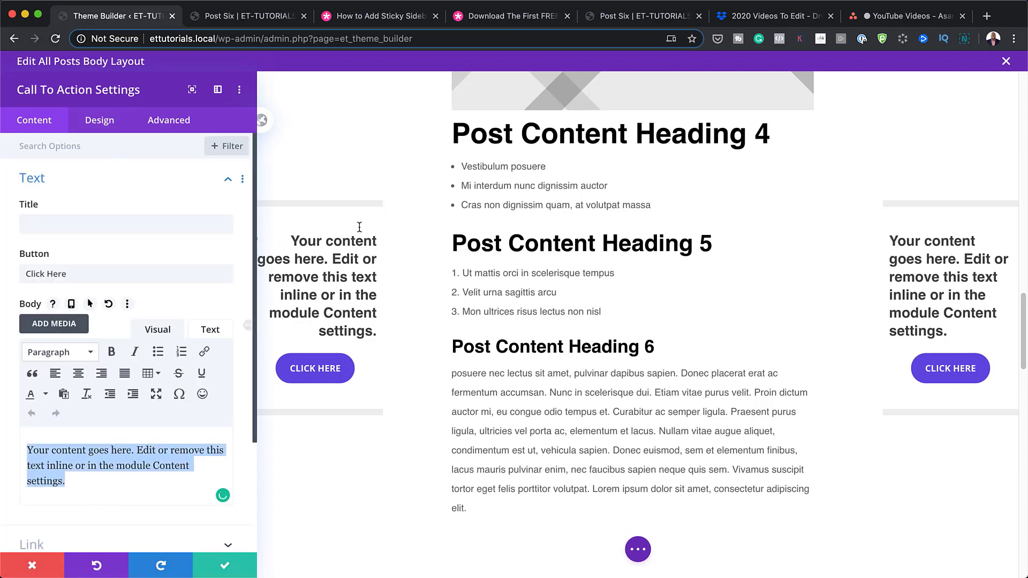
click(99, 124)
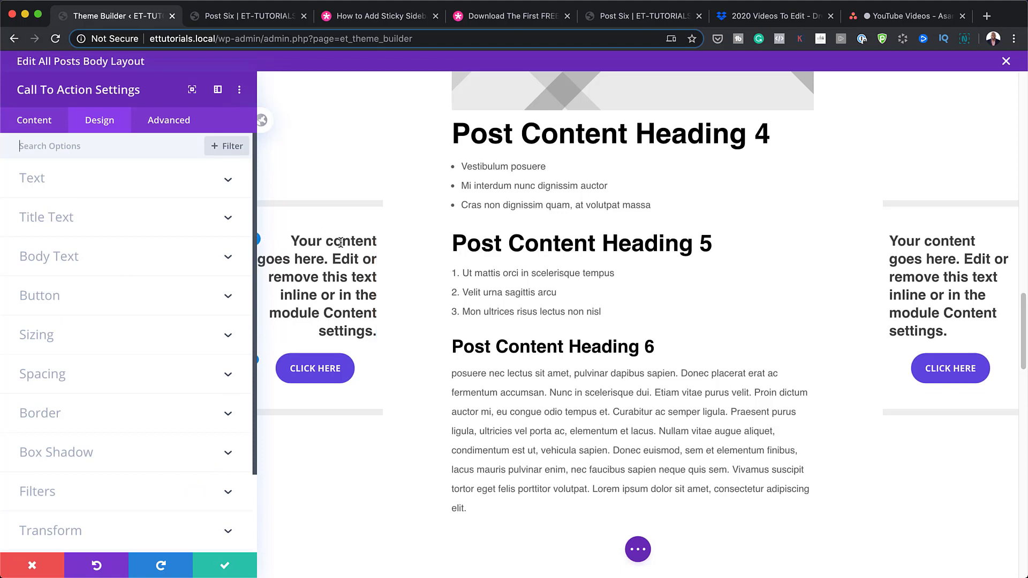
- In the left call-to-action's Background options, try the light blue swatch, then choose Transparent
click(43, 129)
scroll(89, 461, down, 5)
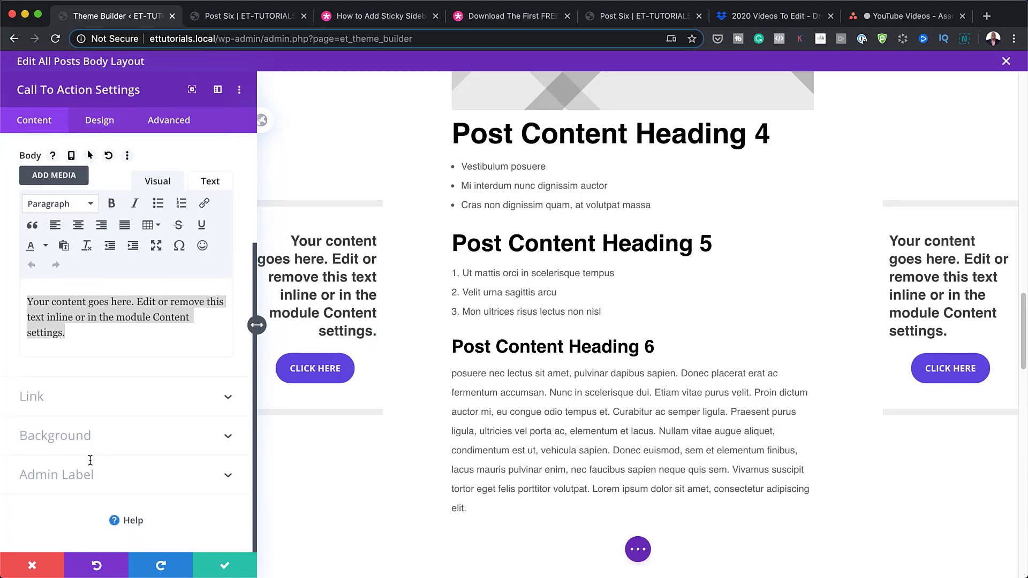
click(88, 434)
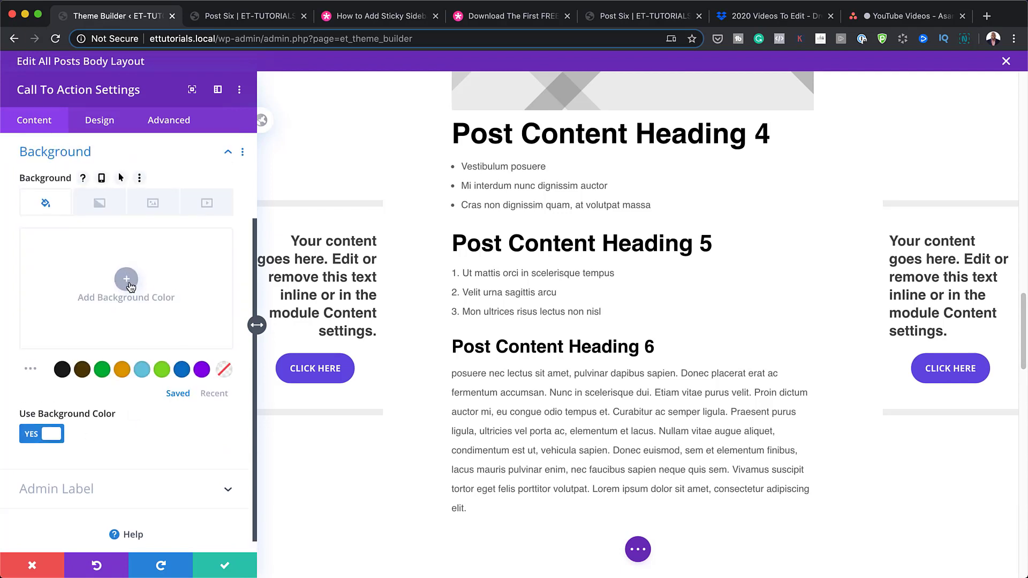
click(143, 371)
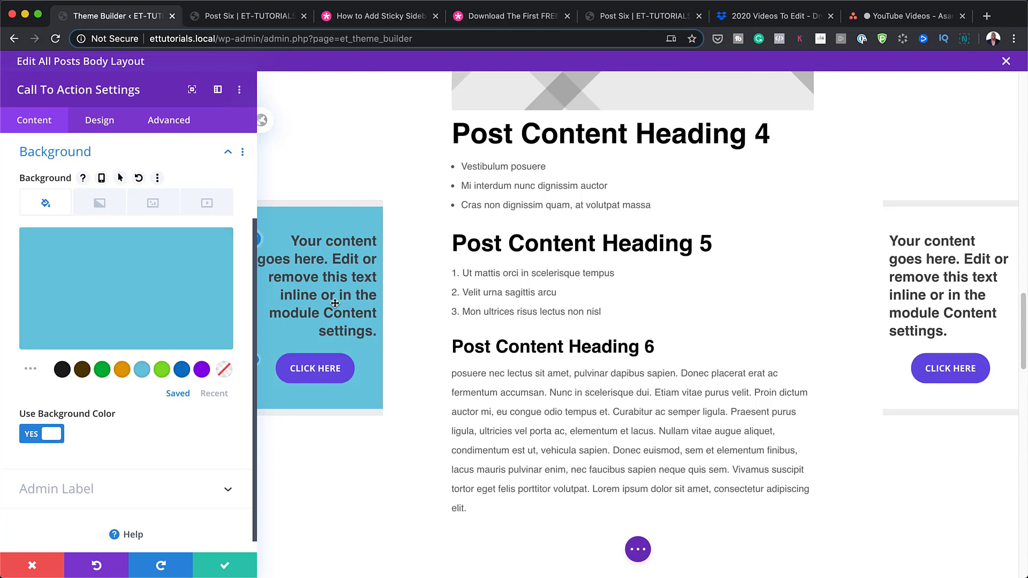
mouse_move(120, 301)
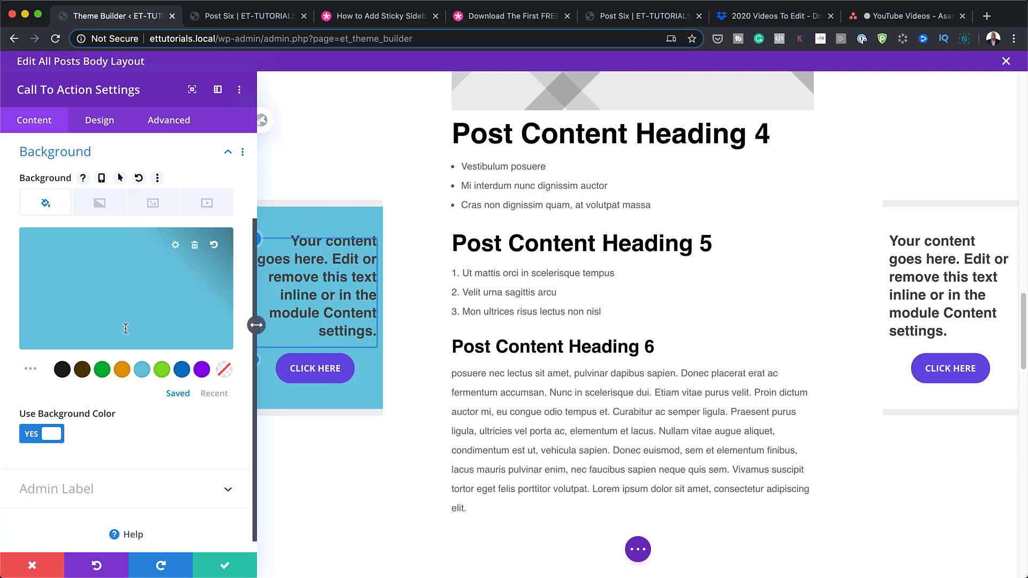
click(224, 369)
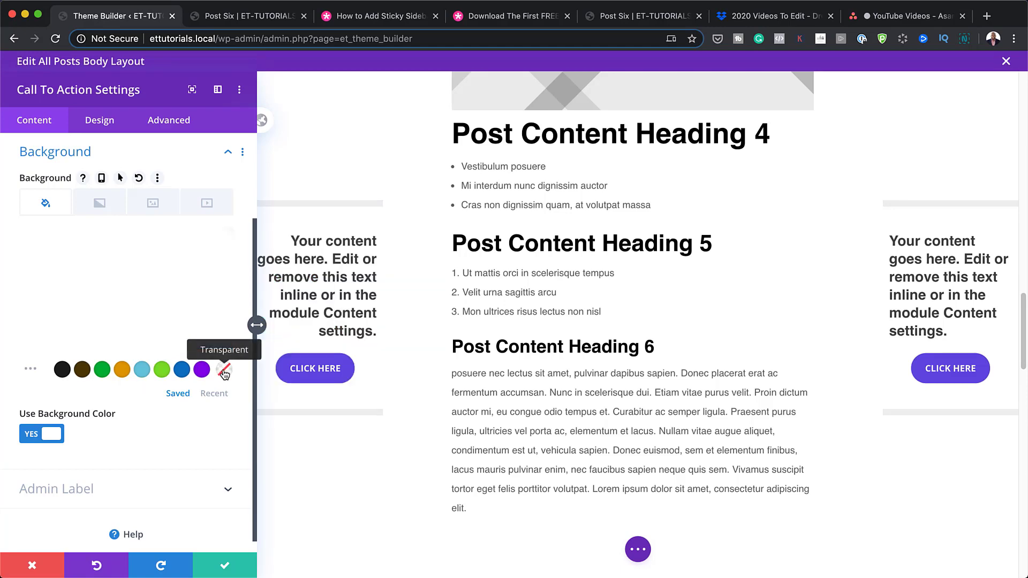
click(225, 567)
mouse_move(868, 222)
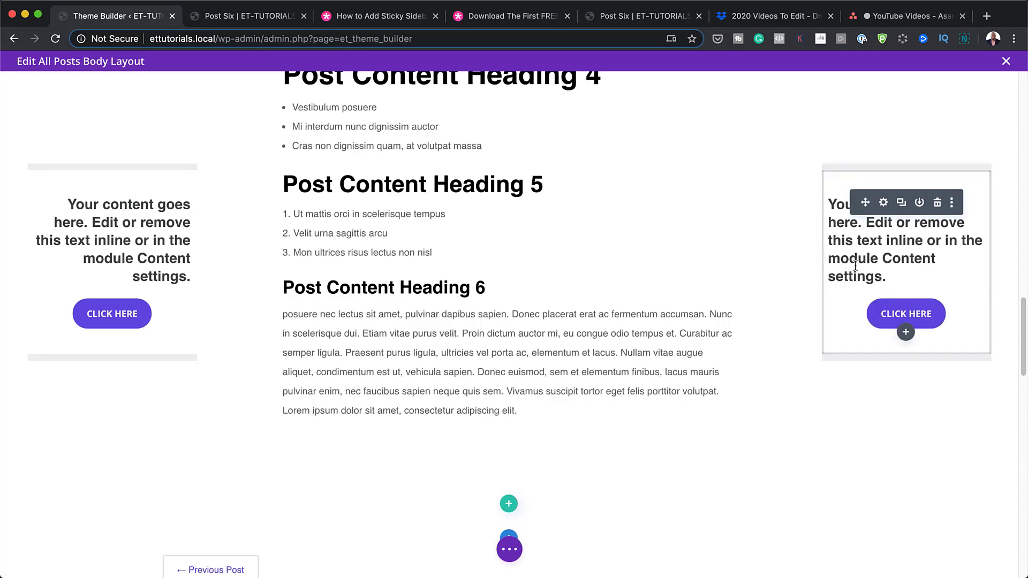
click(883, 202)
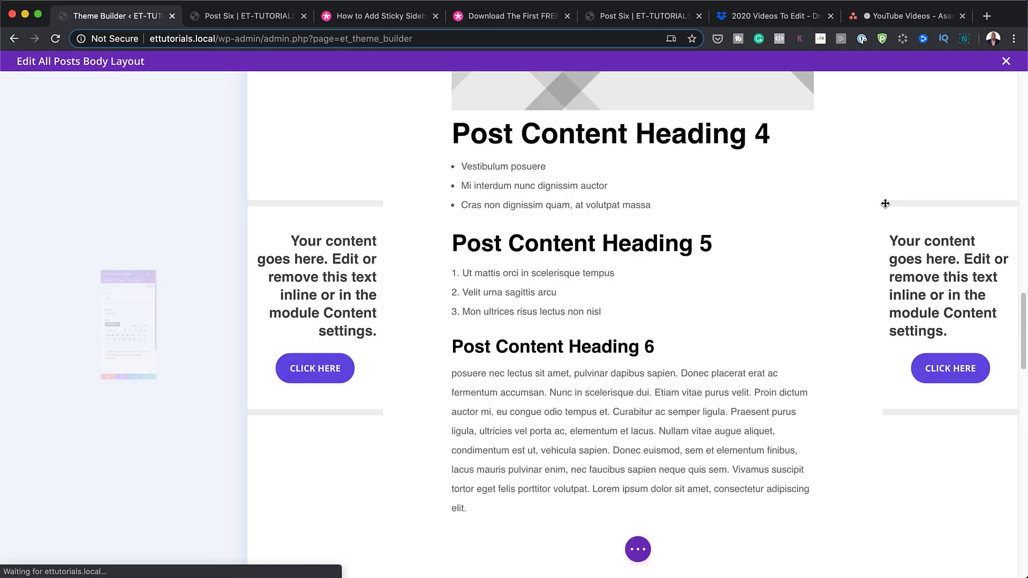
drag(62, 484, 4, 439)
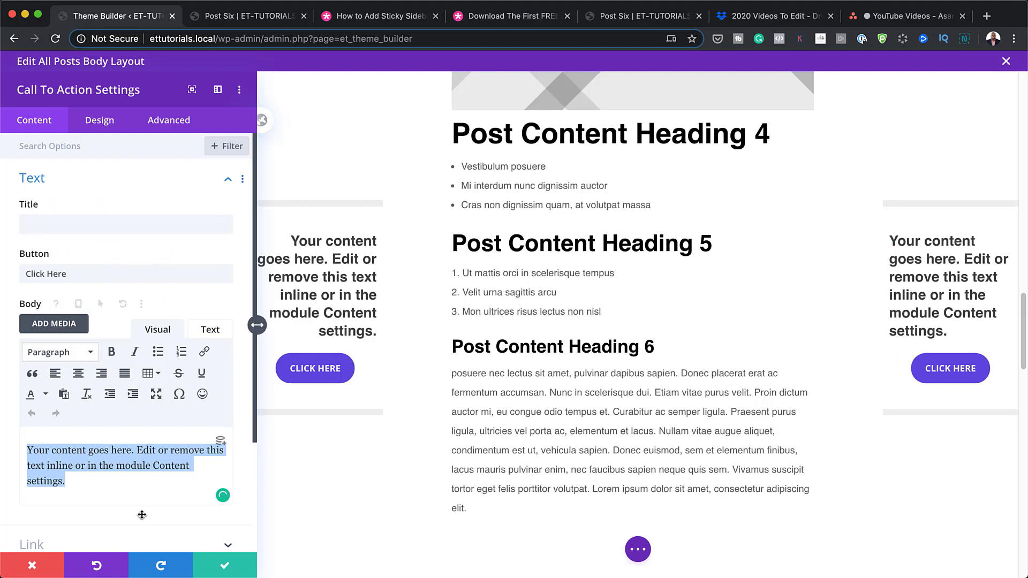
scroll(134, 402, down, 3)
click(64, 443)
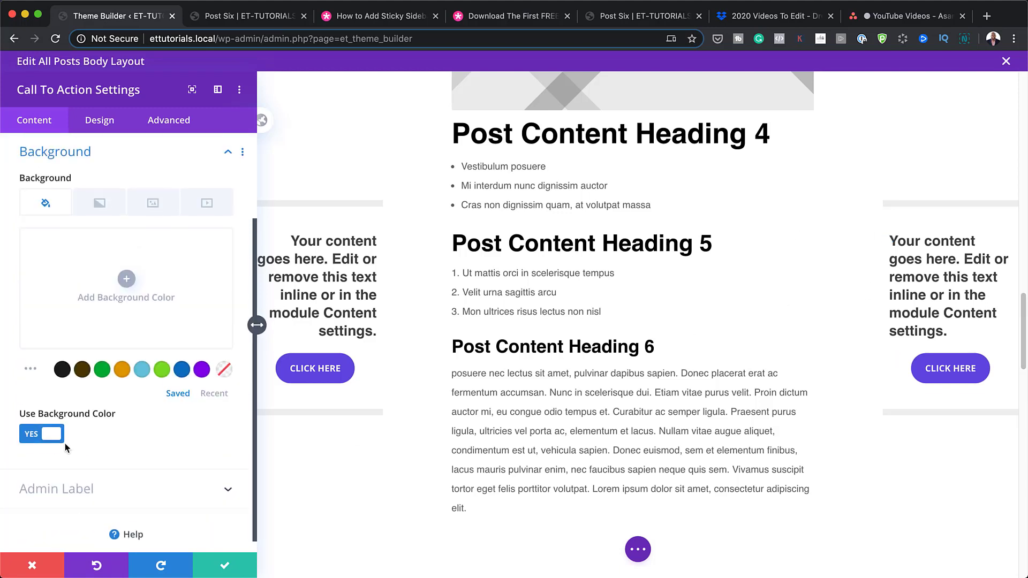
click(83, 371)
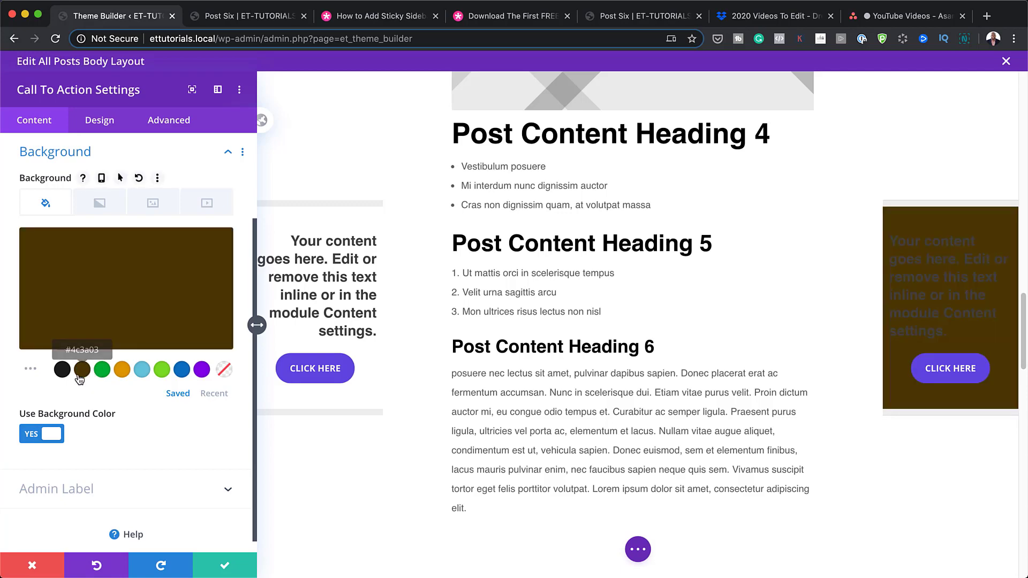
click(225, 370)
click(225, 565)
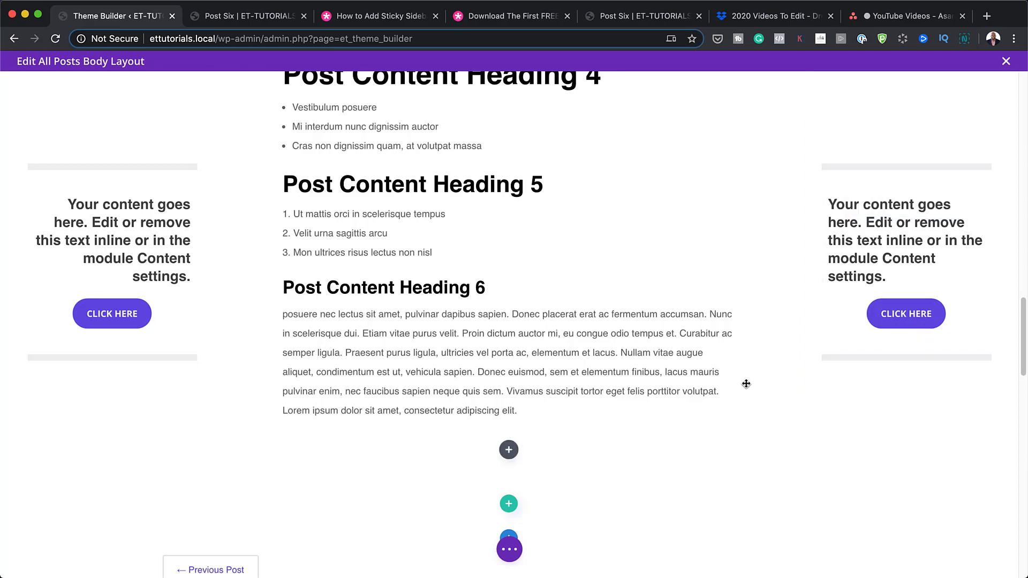
- Scroll to the top and exit the All Posts body layout editor back to the Theme Builder
scroll(759, 410, up, 3)
scroll(759, 410, up, 8)
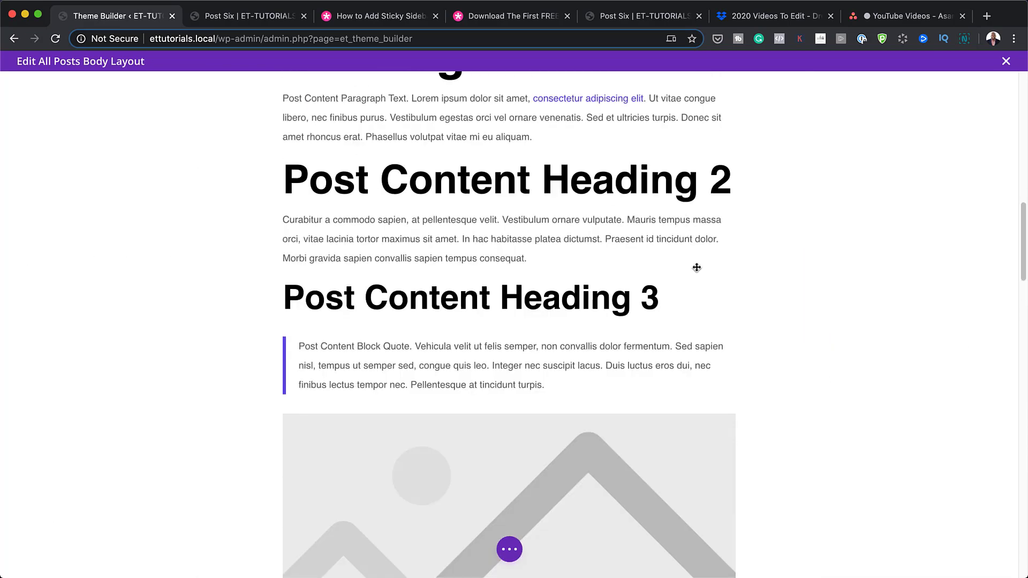
scroll(699, 286, up, 9)
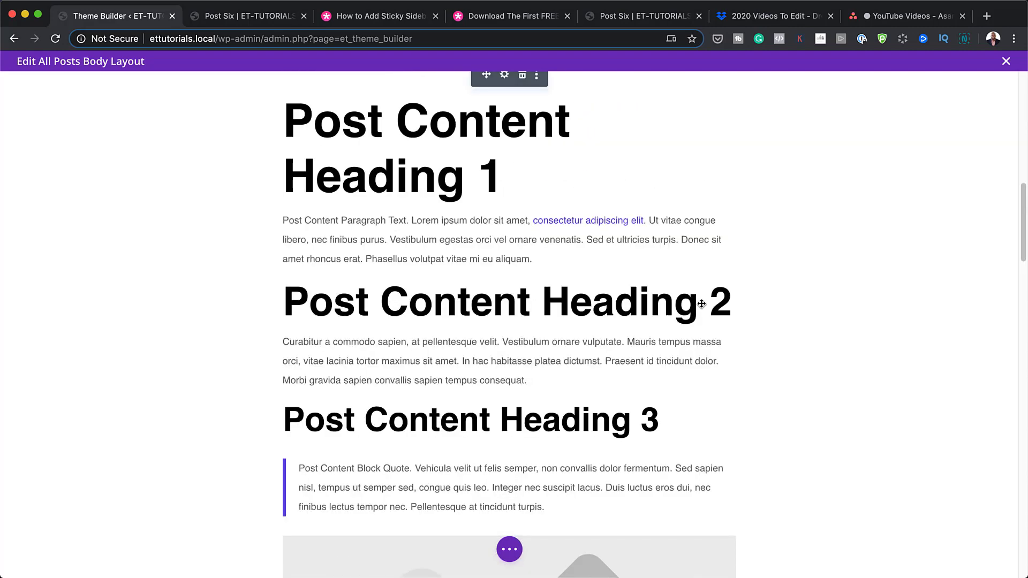
scroll(702, 303, up, 7)
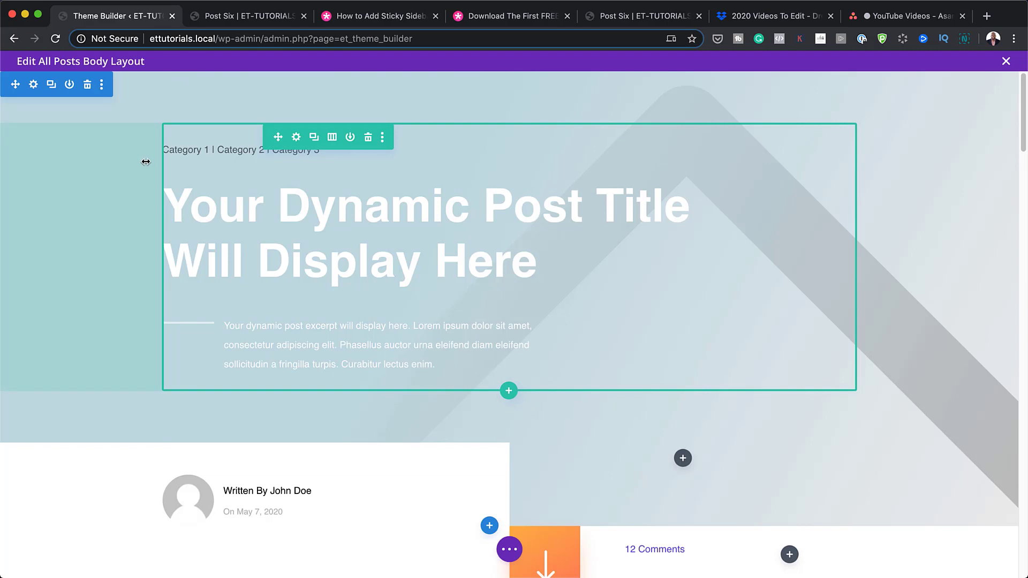
click(1006, 61)
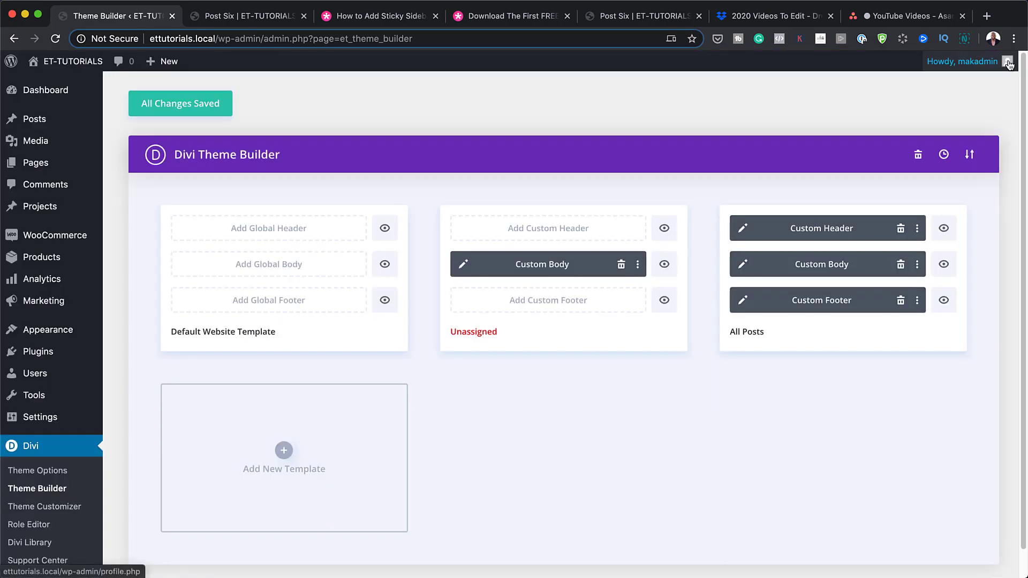
- Save the Theme Builder changes and reload Post Six to apply the new template
click(181, 104)
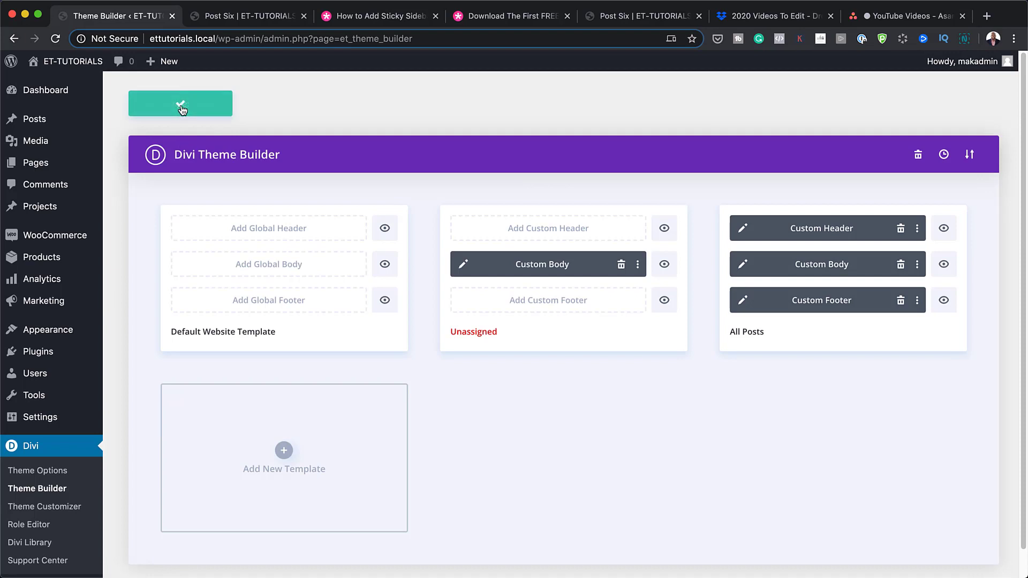
click(249, 17)
scroll(374, 291, up, 5)
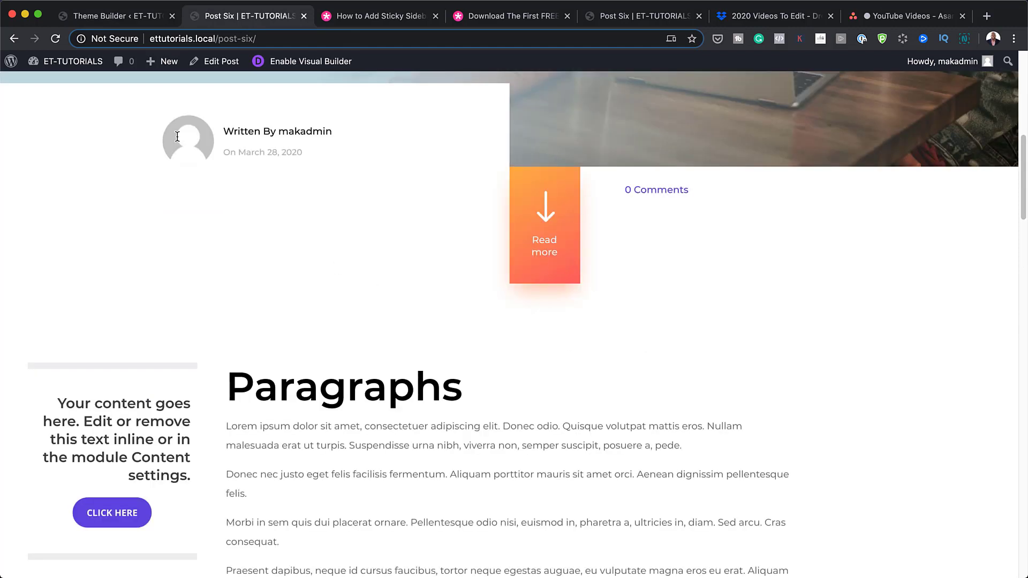
click(55, 39)
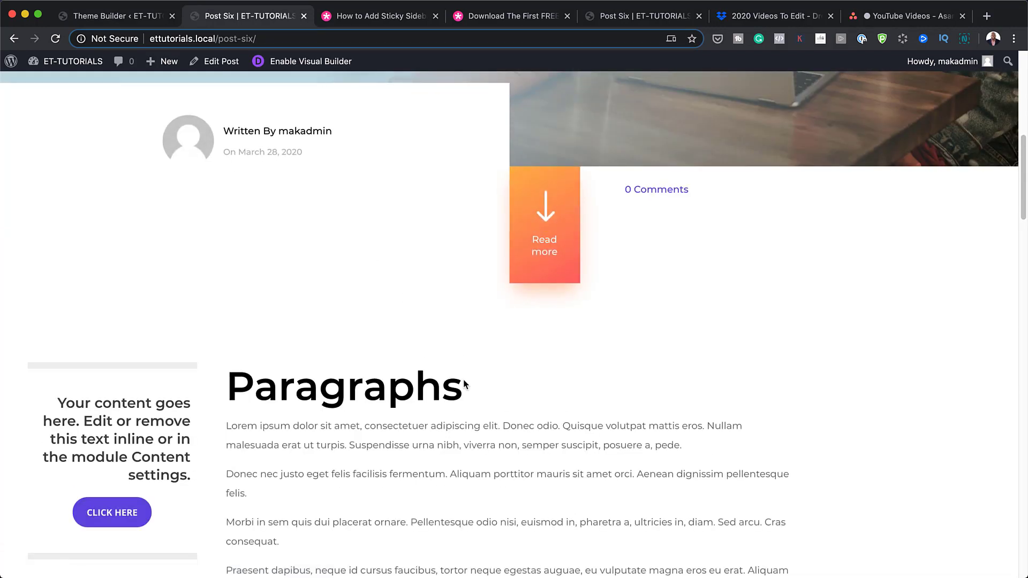
- Scroll through Post Six to check both sticky call-to-action sidebars
scroll(467, 381, down, 8)
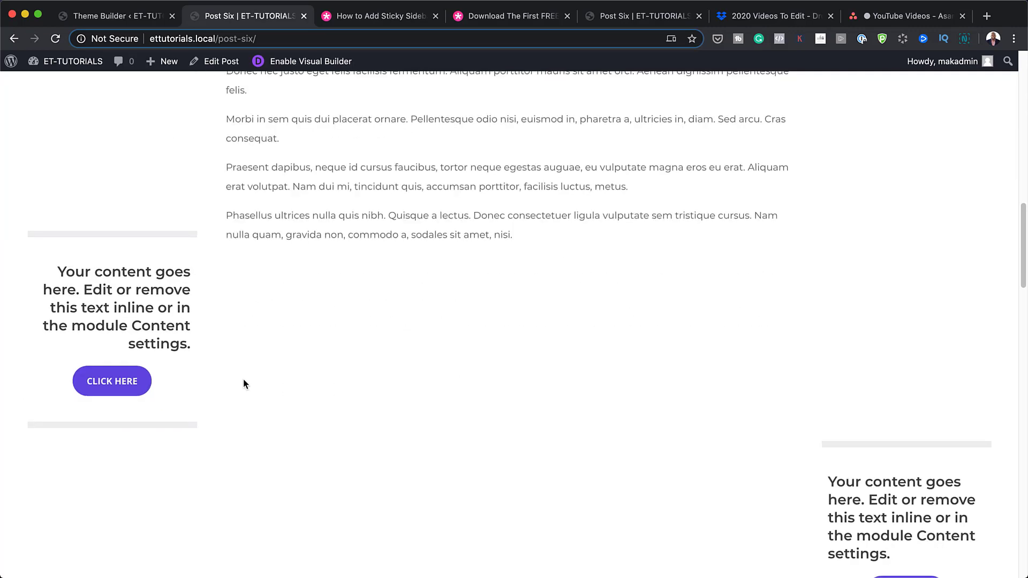
scroll(594, 383, down, 10)
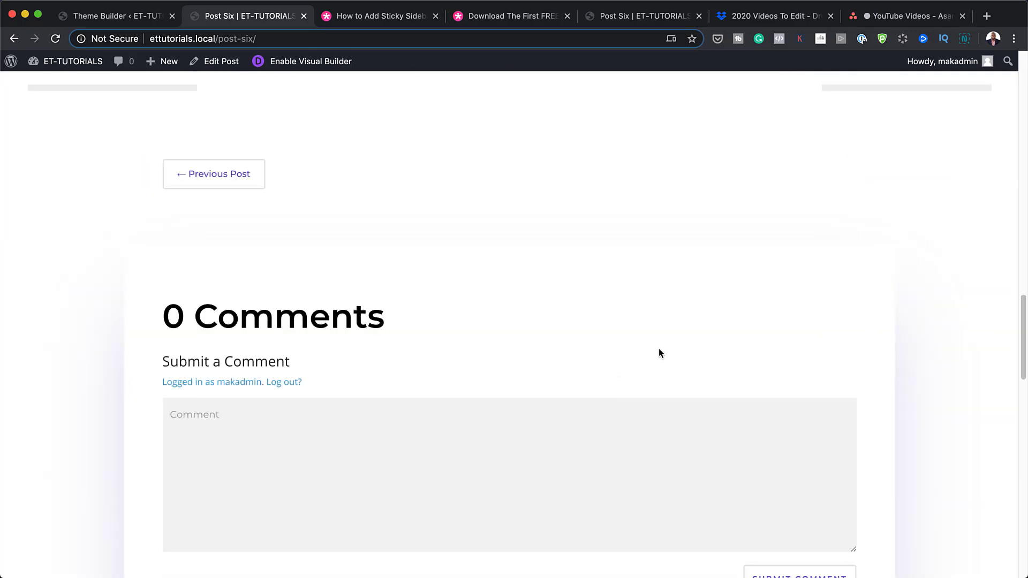
scroll(660, 353, down, 12)
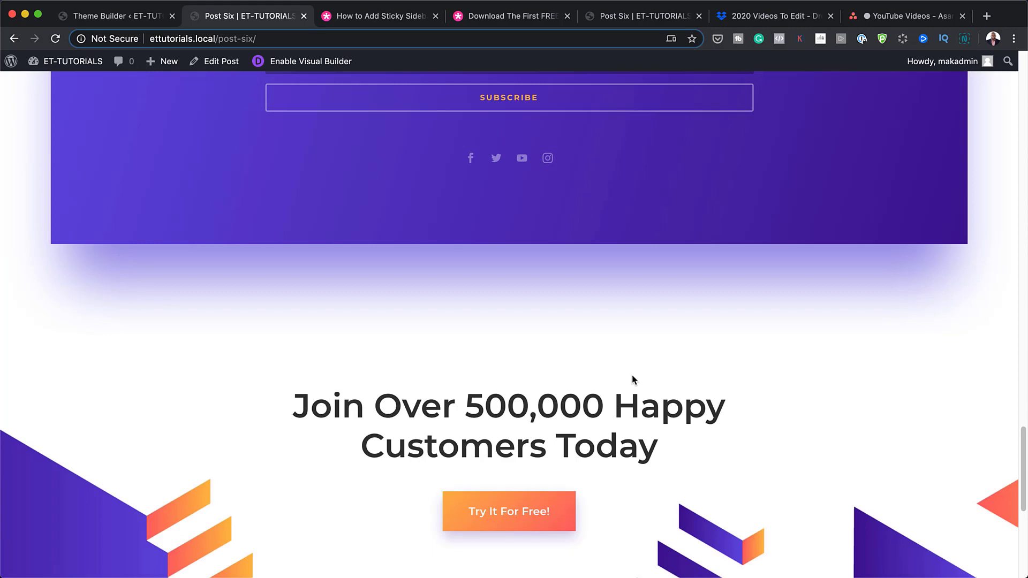
scroll(632, 380, down, 6)
scroll(631, 380, up, 20)
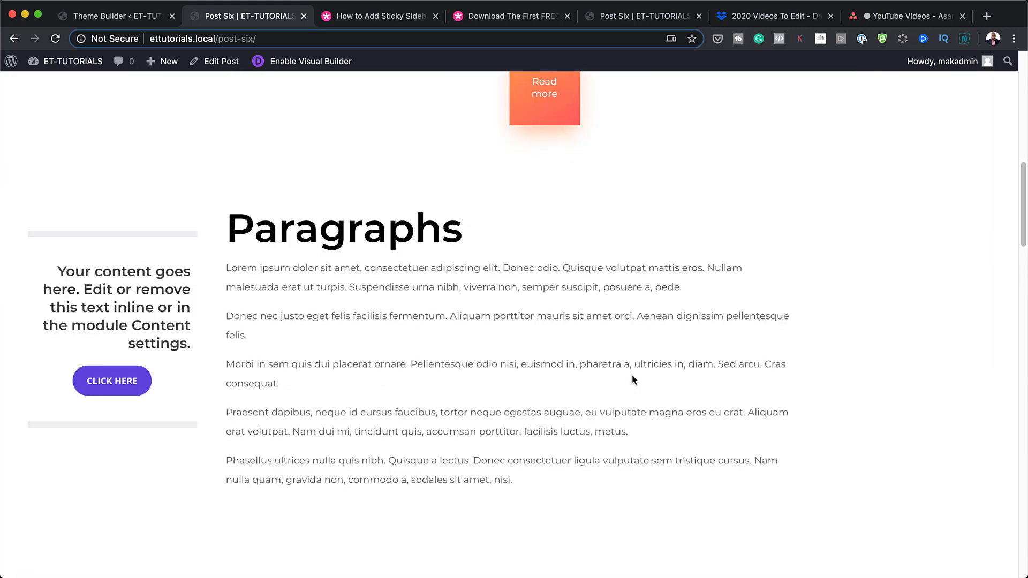
scroll(633, 379, up, 10)
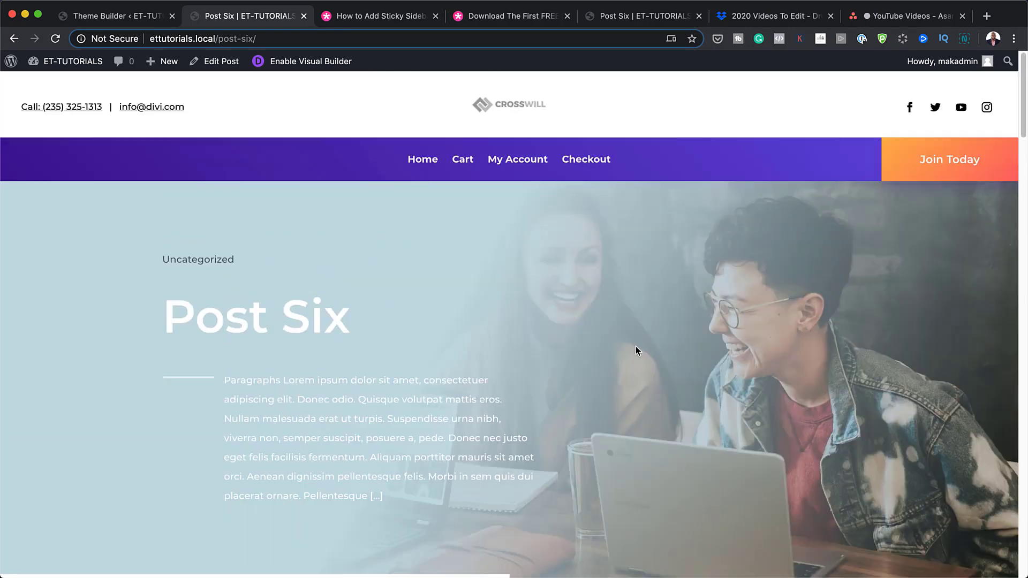
- Go from the Theme Builder to Posts > All Posts and view Post Three on the site
click(115, 16)
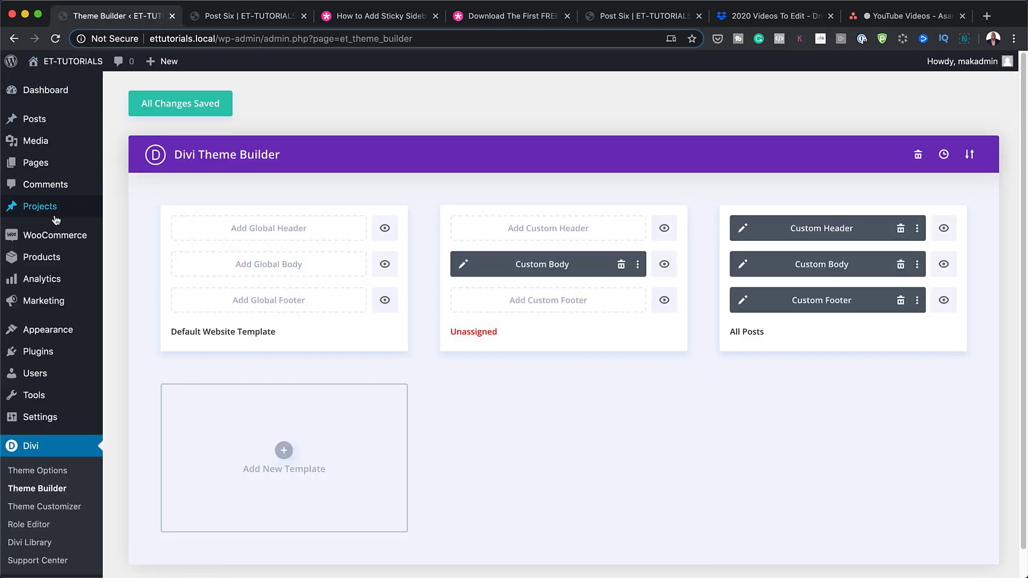
mouse_move(44, 124)
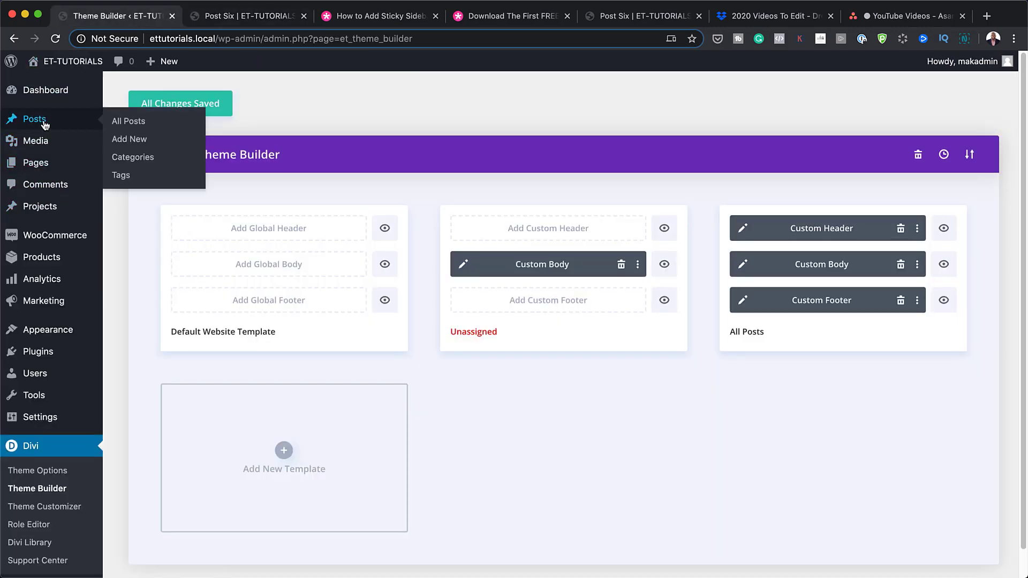
click(132, 122)
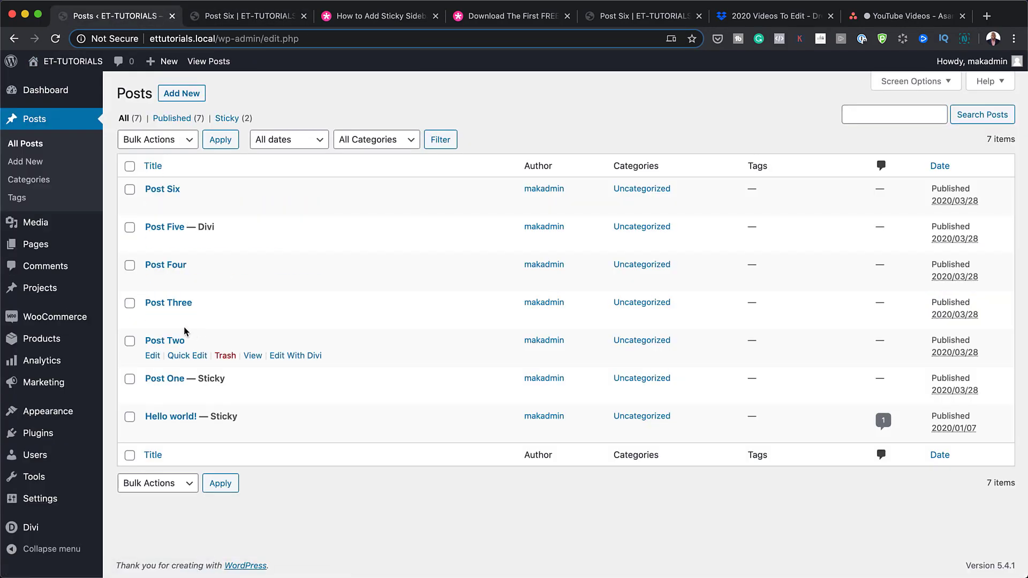
click(255, 318)
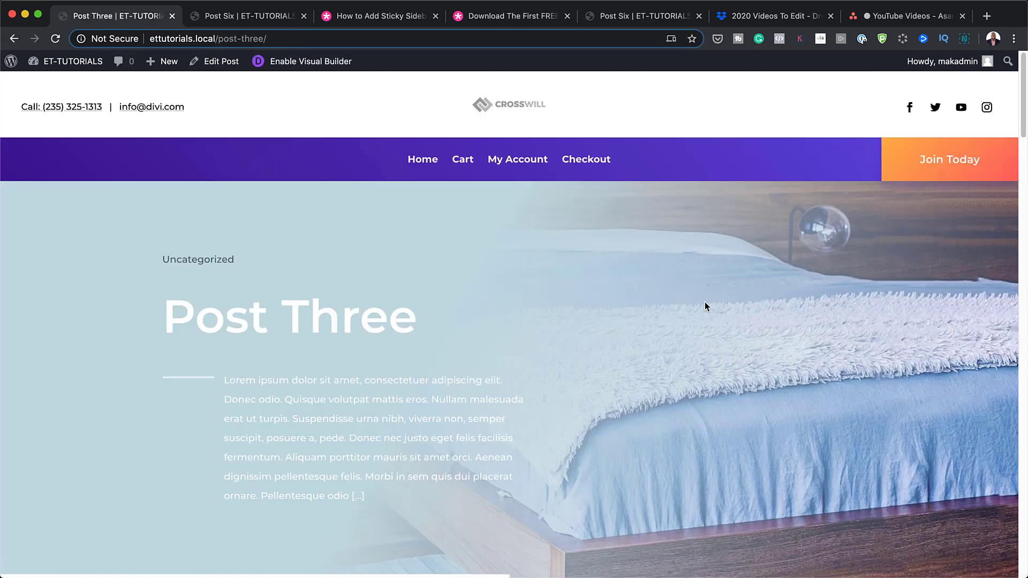
- Scroll down Post Three to confirm the left and right call-to-action boxes stay in view
scroll(701, 308, down, 3)
scroll(701, 308, down, 6)
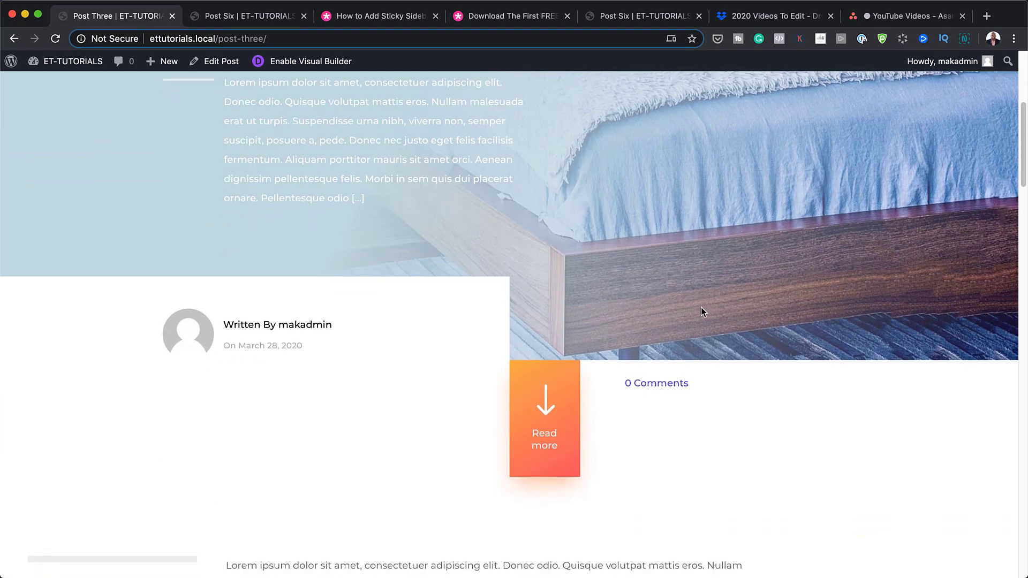
scroll(702, 311, down, 3)
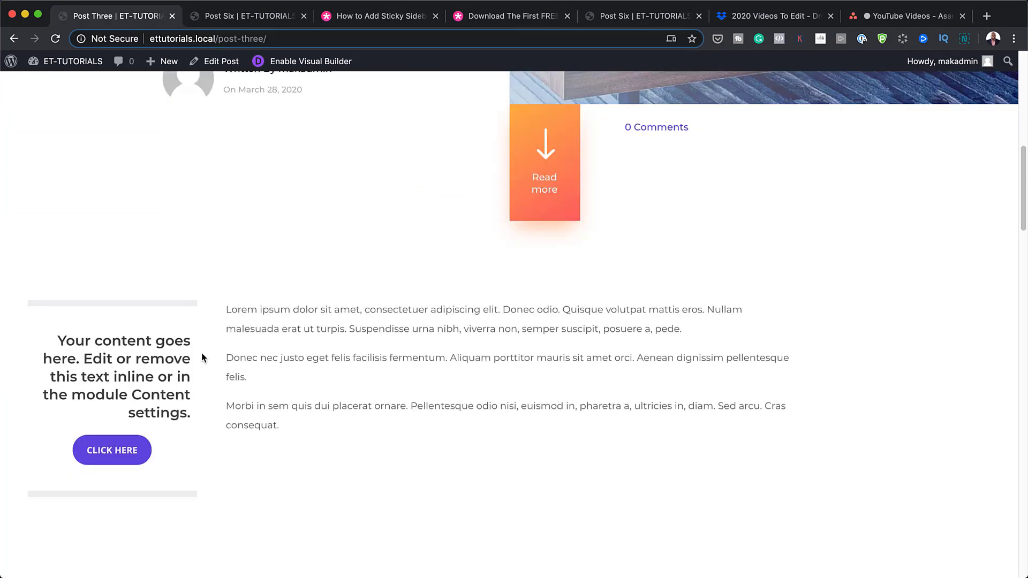
scroll(566, 358, down, 6)
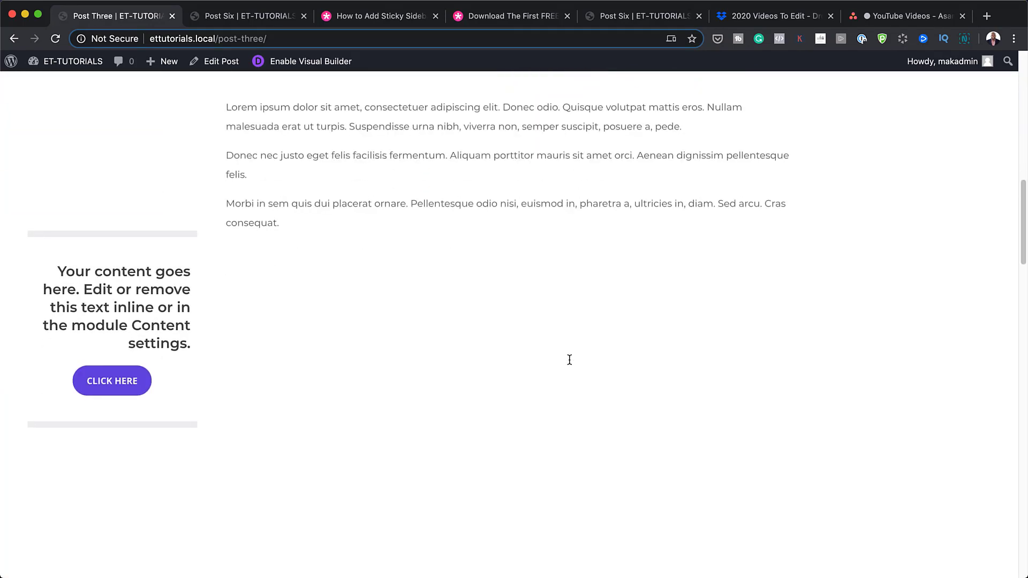
scroll(569, 360, down, 4)
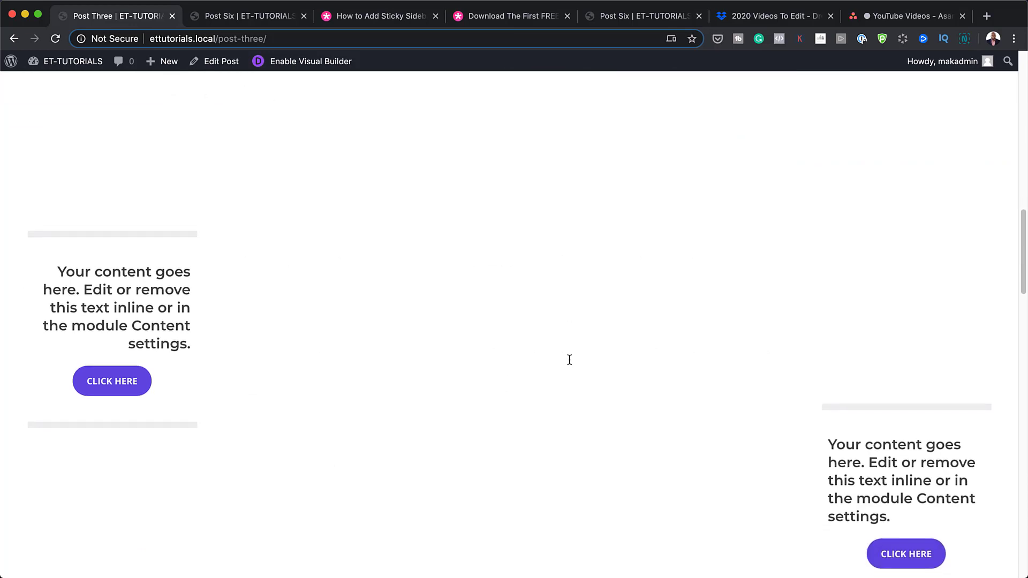
scroll(569, 359, down, 4)
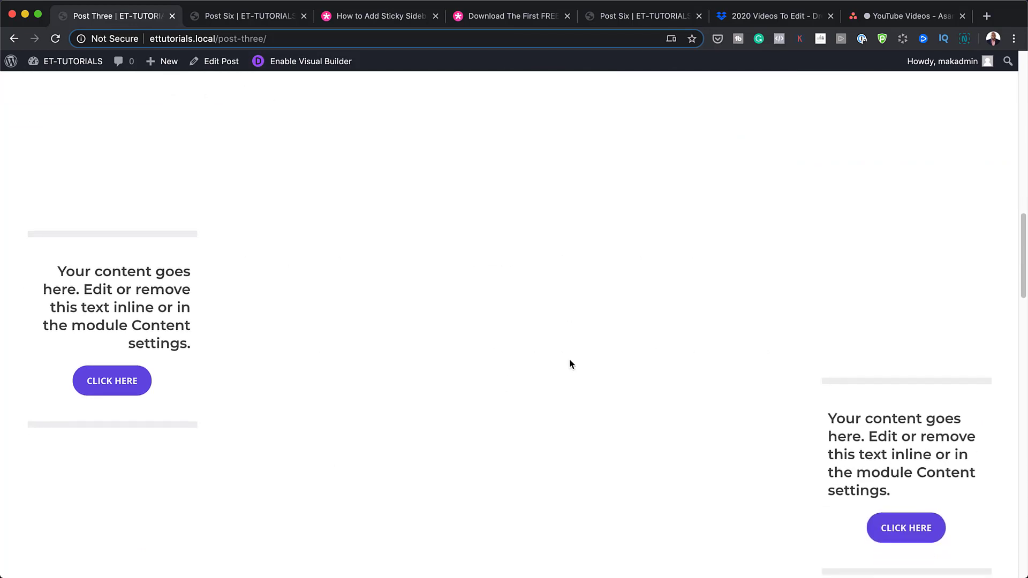
scroll(569, 360, down, 2)
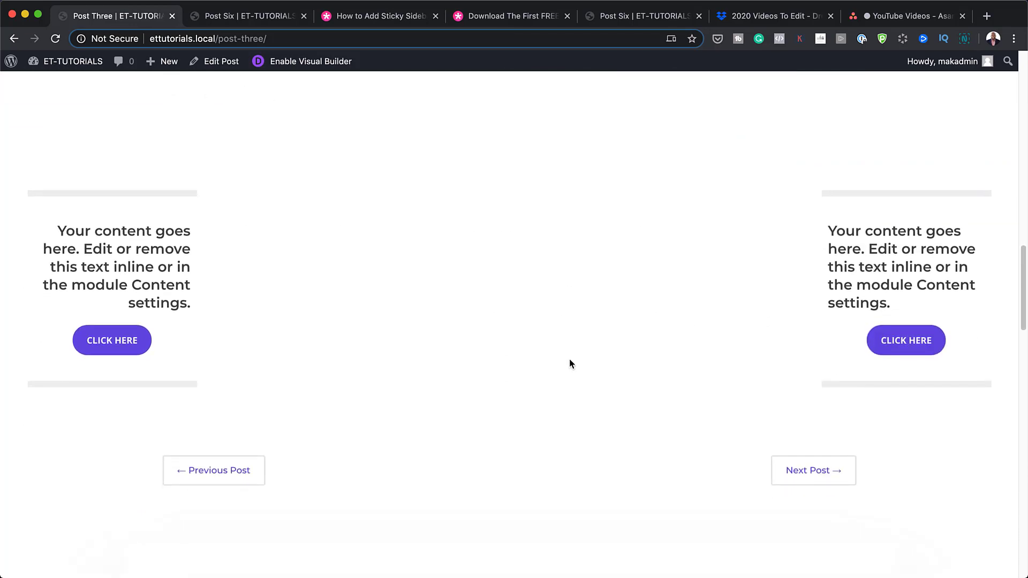
scroll(569, 364, down, 12)
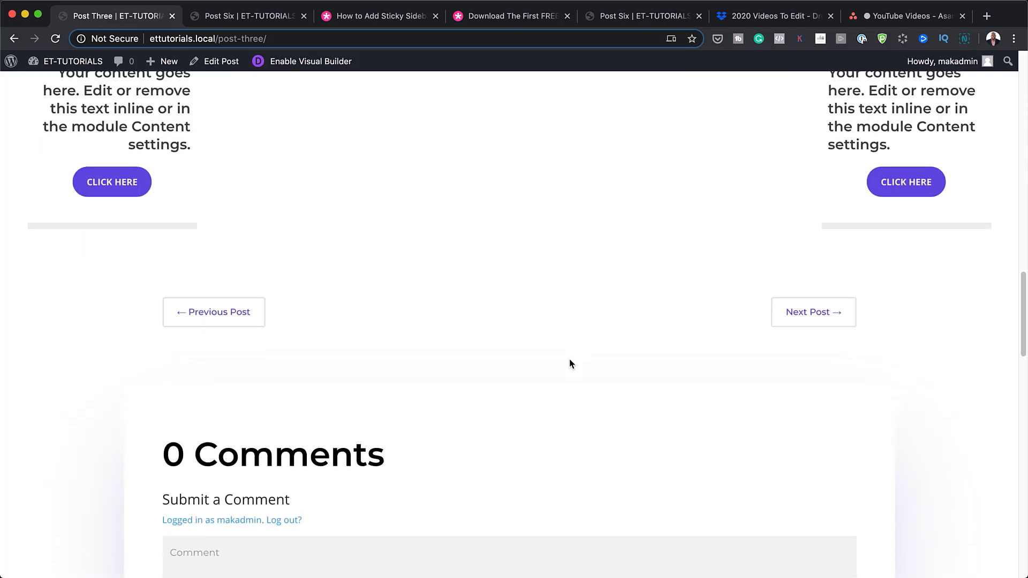